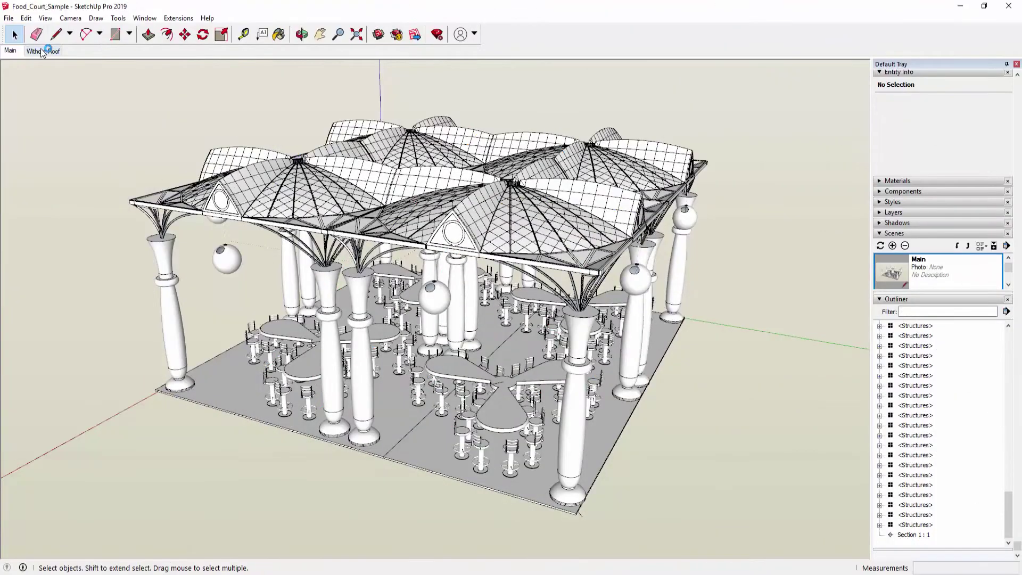
# - Check the Without Roof and Main scenes, then launch the BIMDeX BXF Exporter
pyautogui.click(43, 51)
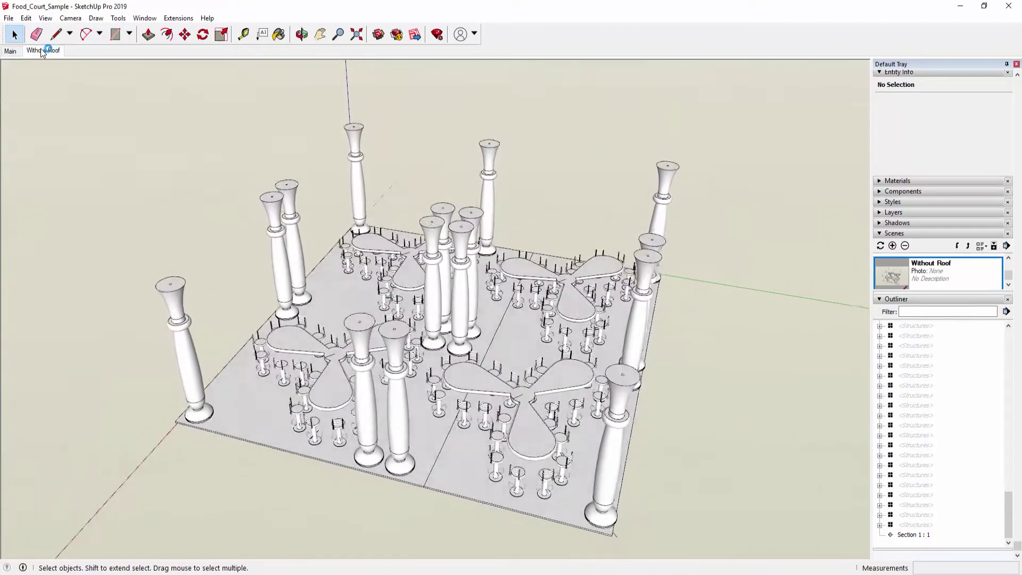
pyautogui.click(10, 52)
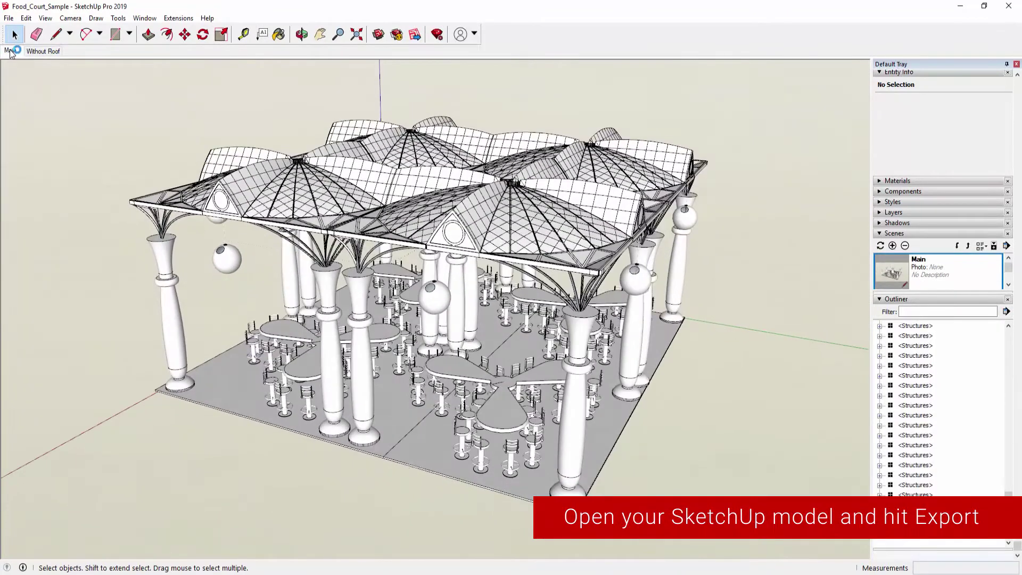
pyautogui.click(178, 18)
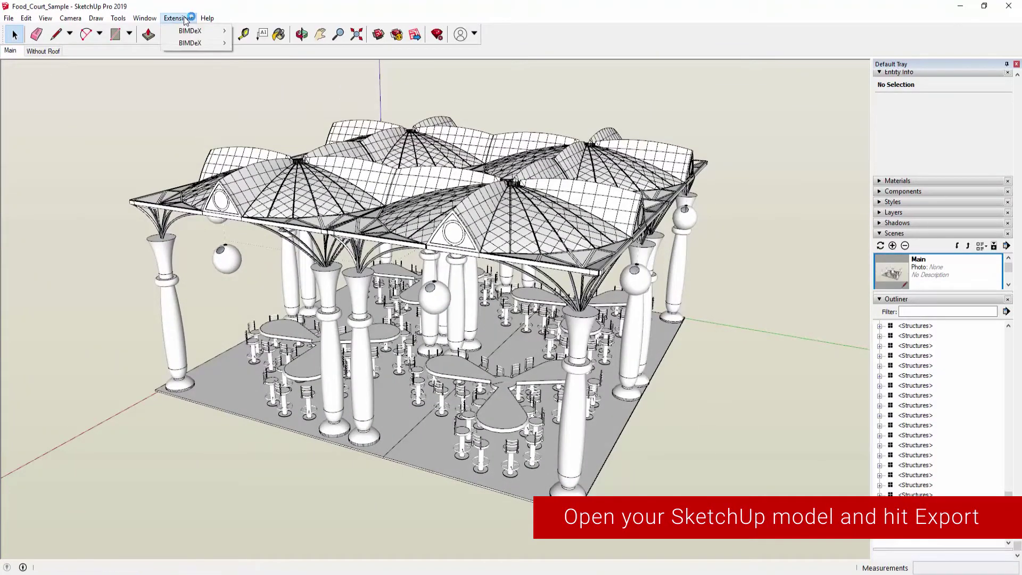
pyautogui.click(257, 31)
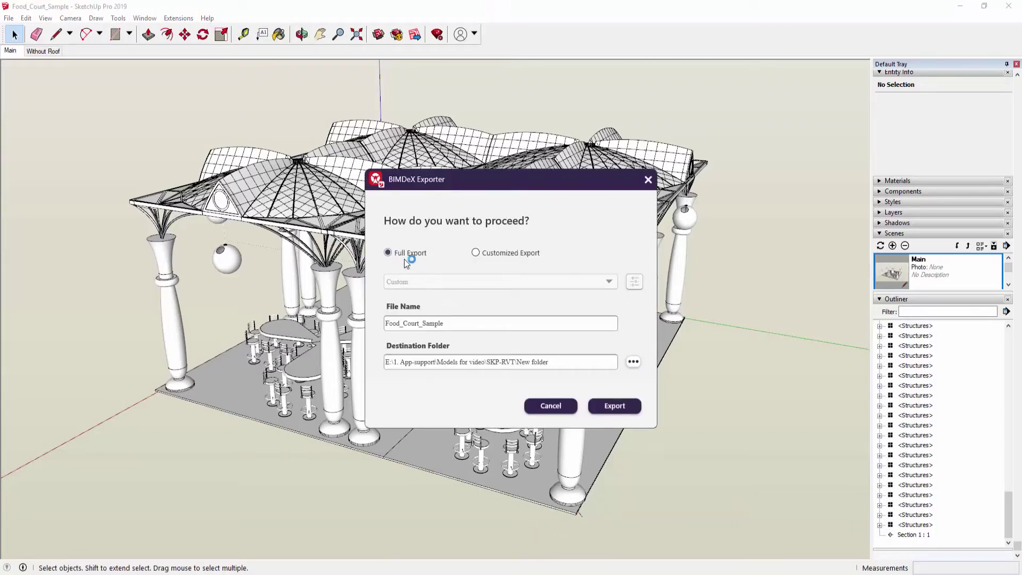
# - Move the exporter window aside and select Customized Export
pyautogui.moveTo(479, 191); pyautogui.dragTo(659, 220)
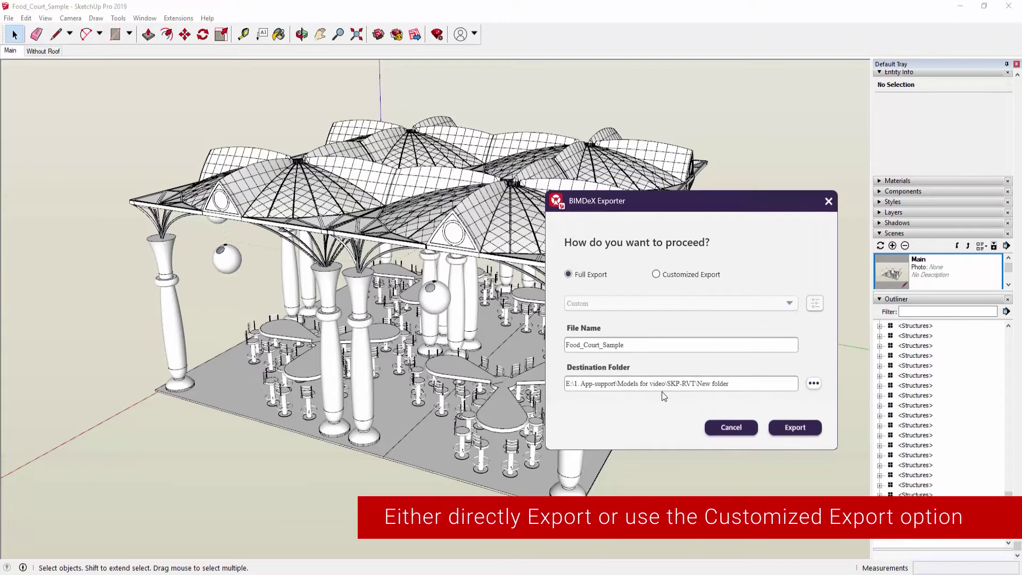
pyautogui.click(657, 276)
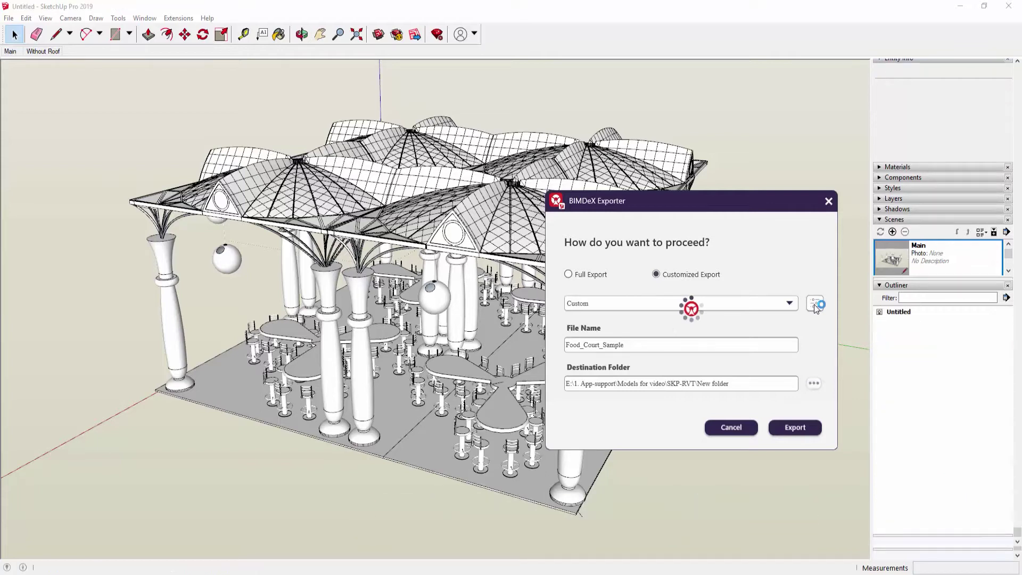
pyautogui.moveTo(520, 165); pyautogui.dragTo(511, 157)
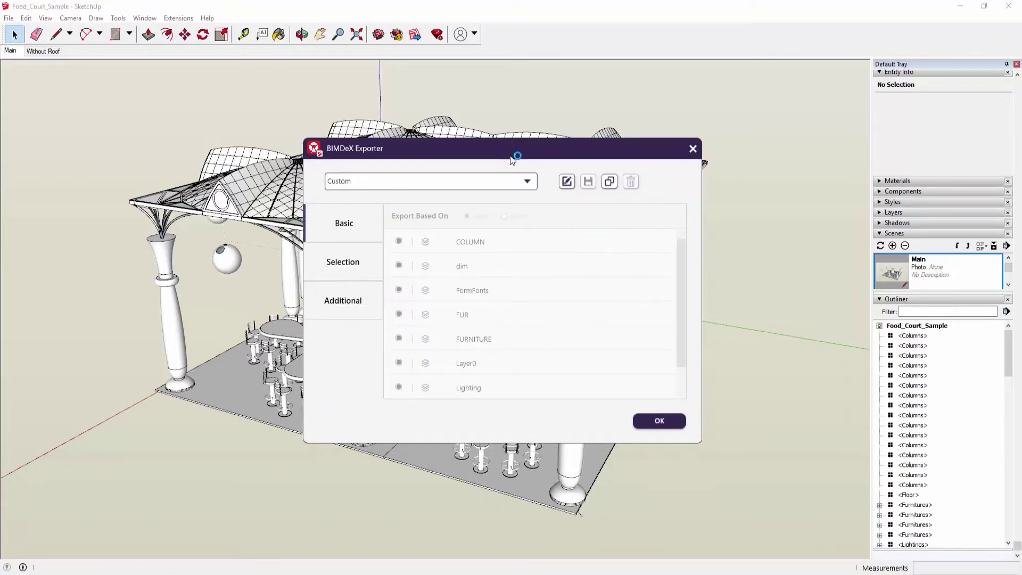
# - Make the Custom preset editable and toggle the COLUMN, dim and FormFonts layers off and back on
pyautogui.click(568, 181)
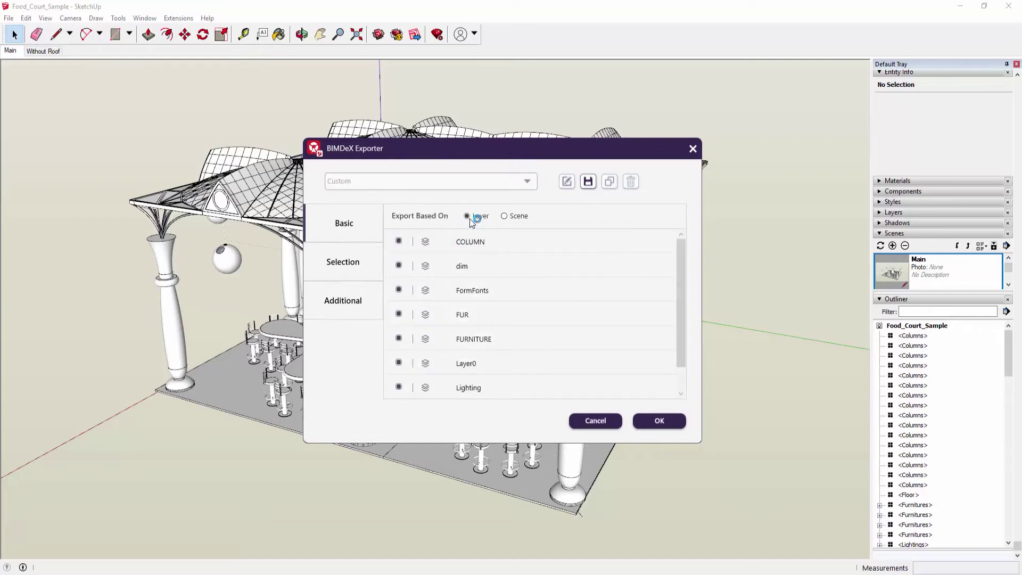
pyautogui.scroll(-1, 484, 312)
pyautogui.scroll(1, 484, 312)
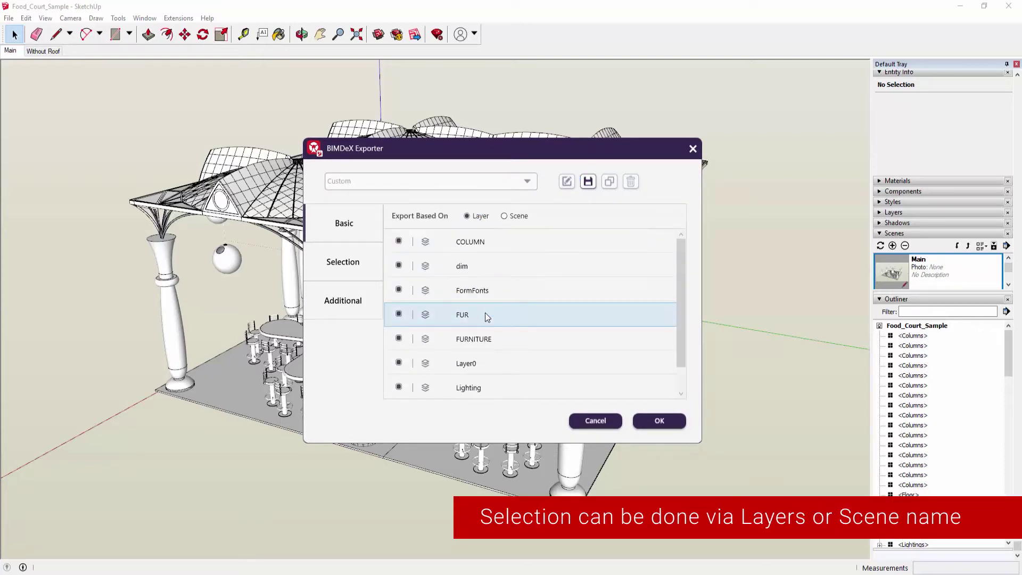
pyautogui.click(403, 256)
pyautogui.click(399, 265)
pyautogui.click(398, 290)
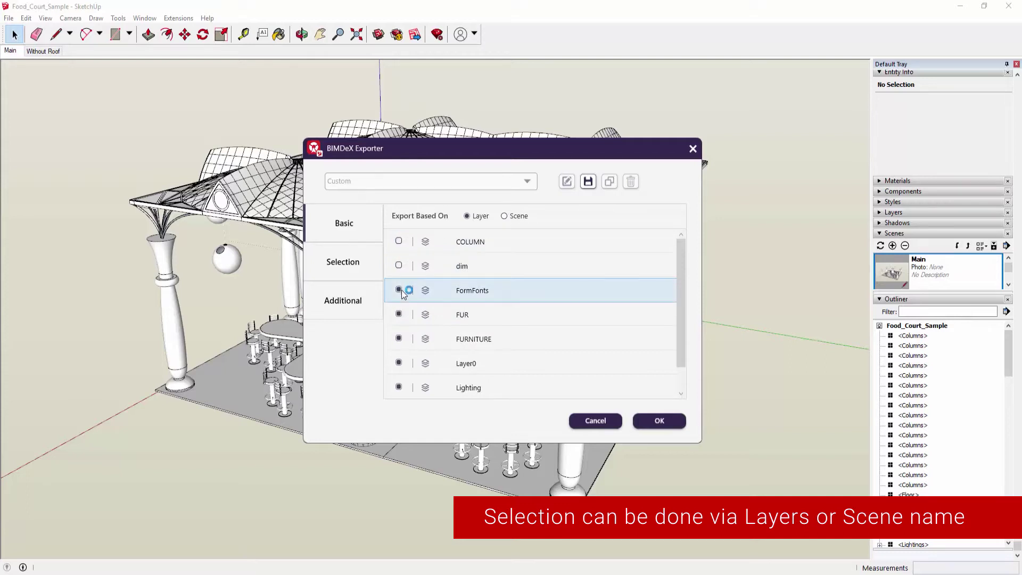
pyautogui.click(398, 241)
pyautogui.click(399, 266)
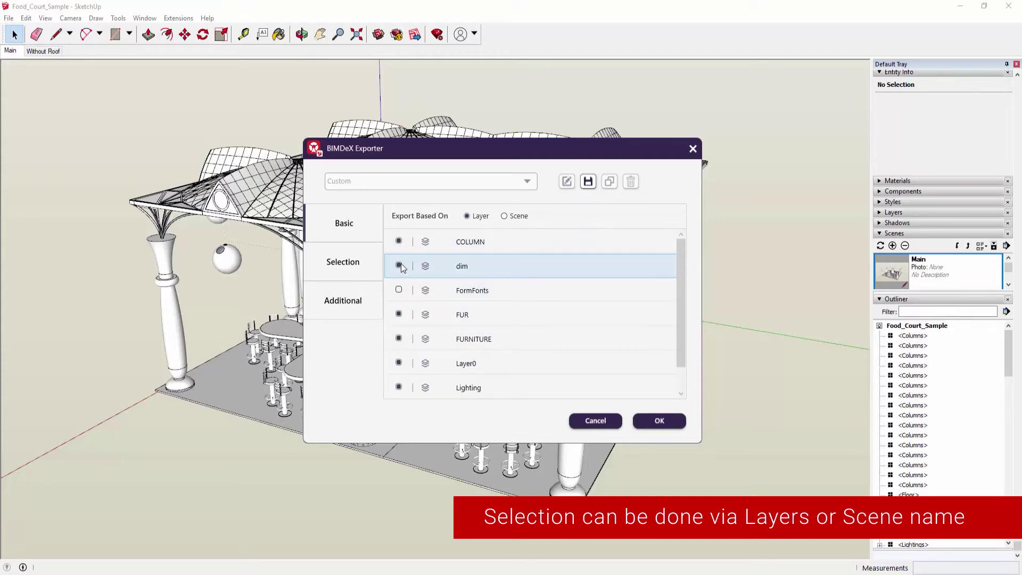
pyautogui.click(399, 290)
# - Base the export on scenes and choose the Main scene
pyautogui.click(505, 217)
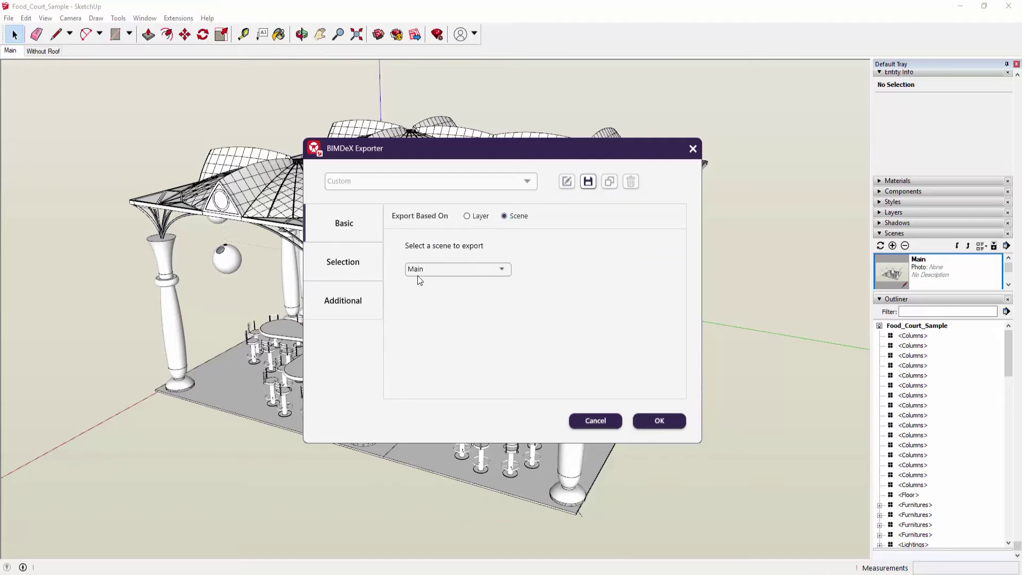
pyautogui.click(500, 269)
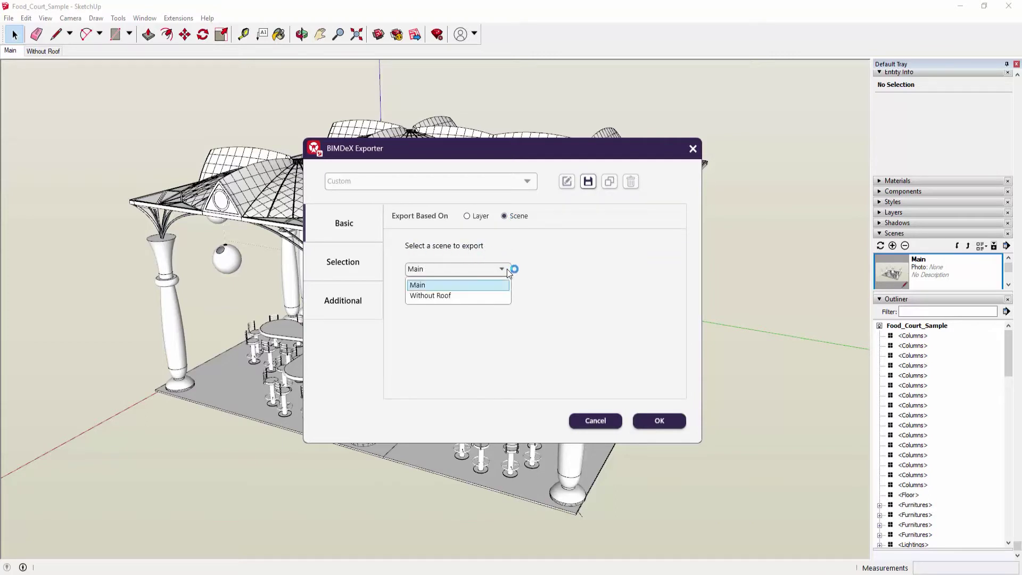
pyautogui.click(433, 295)
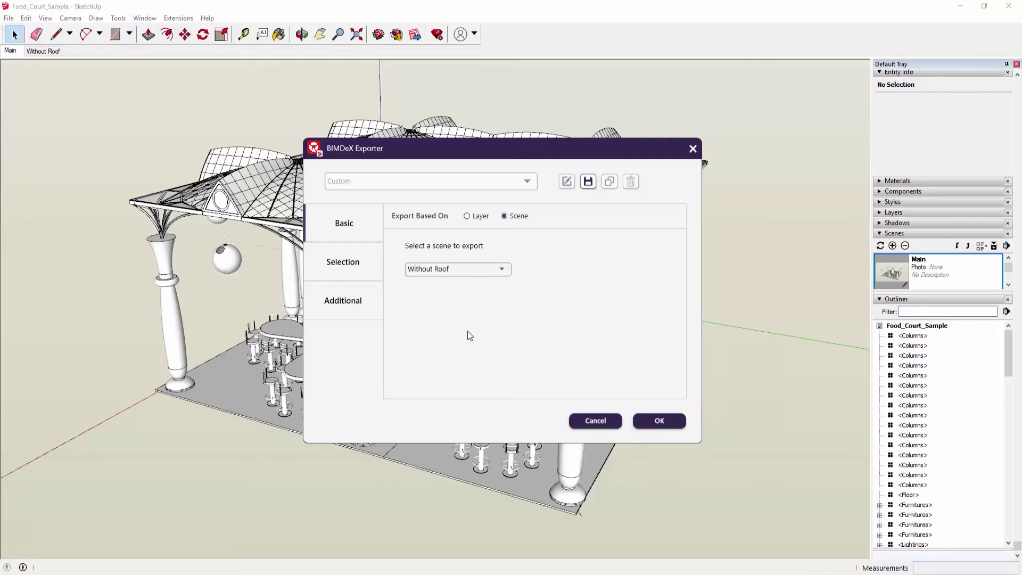
pyautogui.click(500, 273)
pyautogui.click(491, 283)
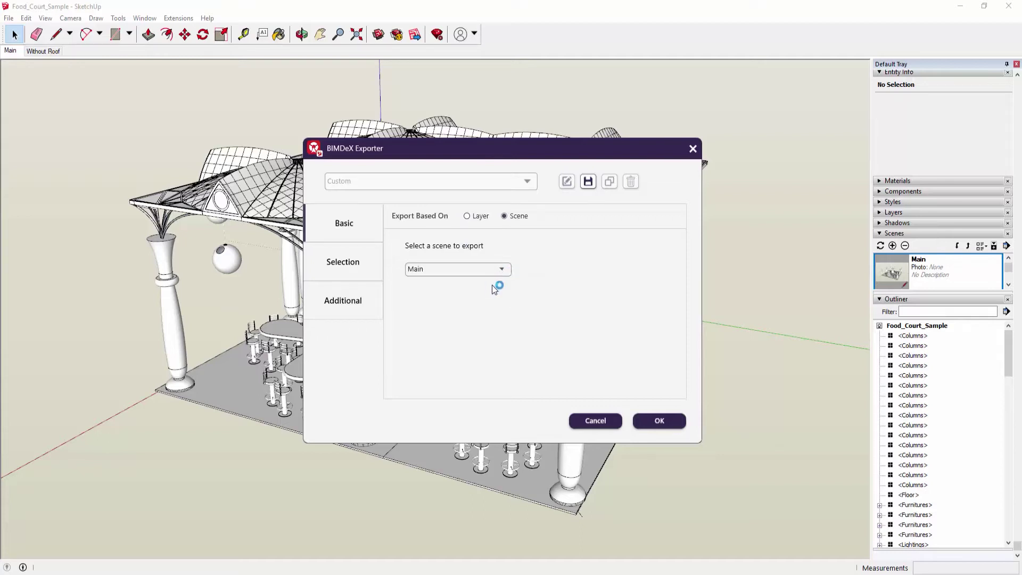
# - On the Selection tab, uncheck one component by component name and one group by group name
pyautogui.click(364, 257)
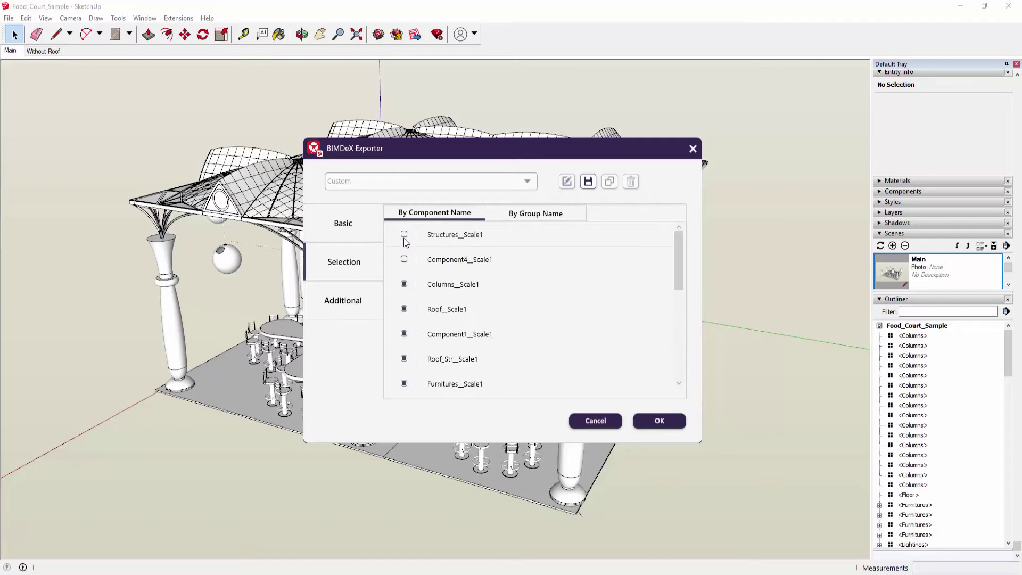
pyautogui.click(404, 284)
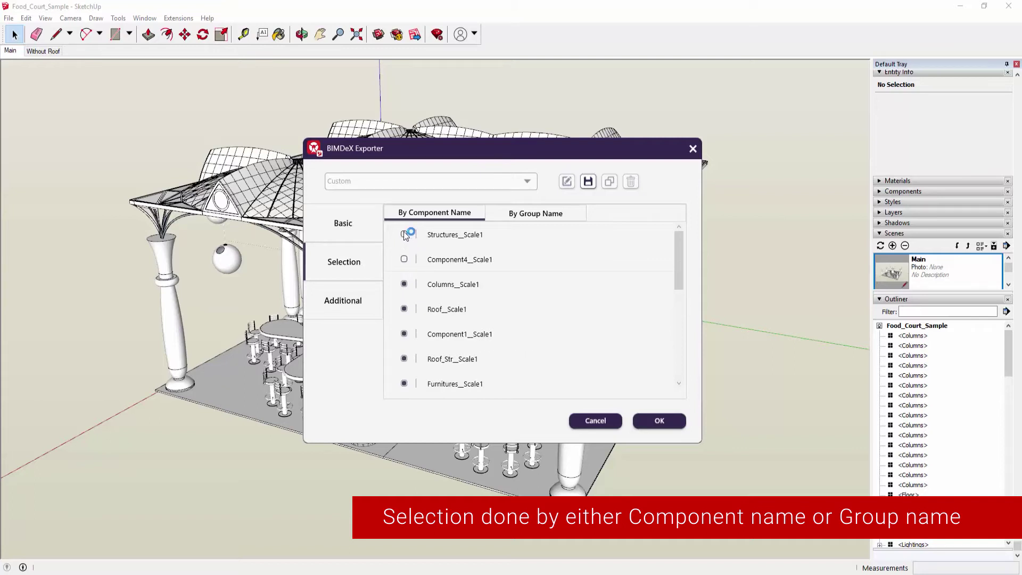
pyautogui.click(532, 215)
pyautogui.scroll(-5, 520, 273)
pyautogui.scroll(5, 520, 273)
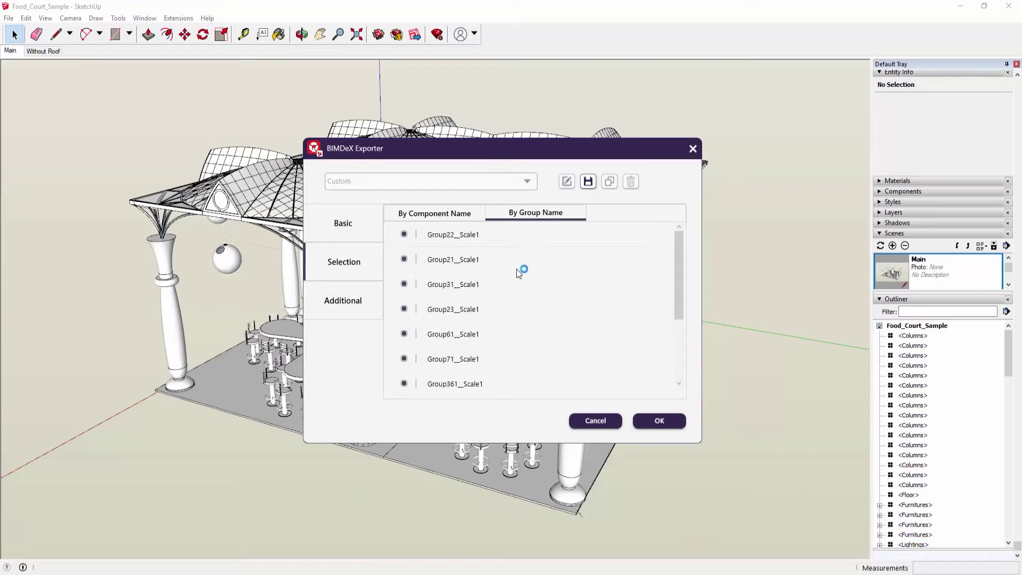
pyautogui.click(404, 234)
pyautogui.click(350, 300)
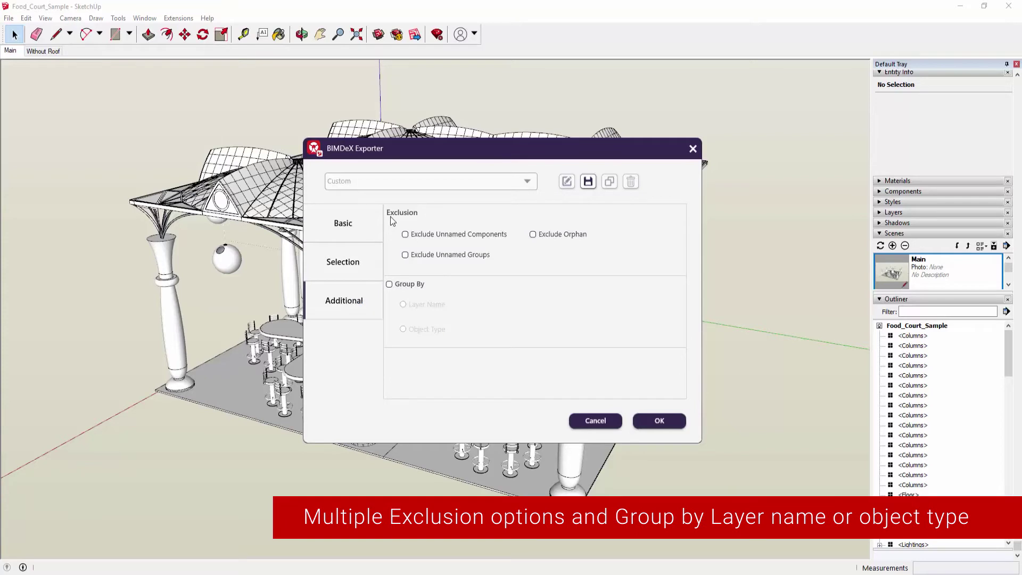
# - Enable Group By Layer Name and apply the custom export settings
pyautogui.click(533, 235)
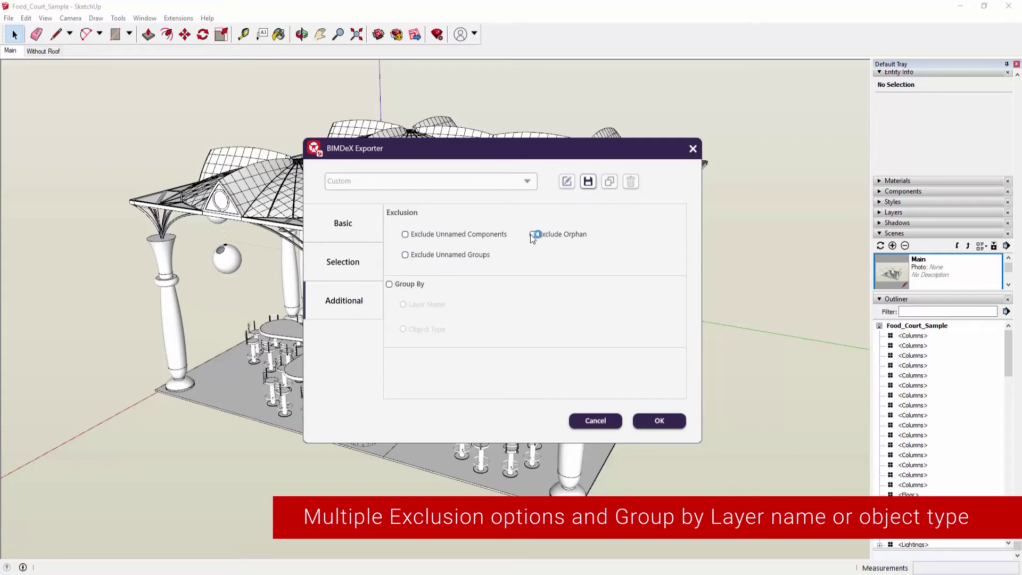
pyautogui.click(389, 284)
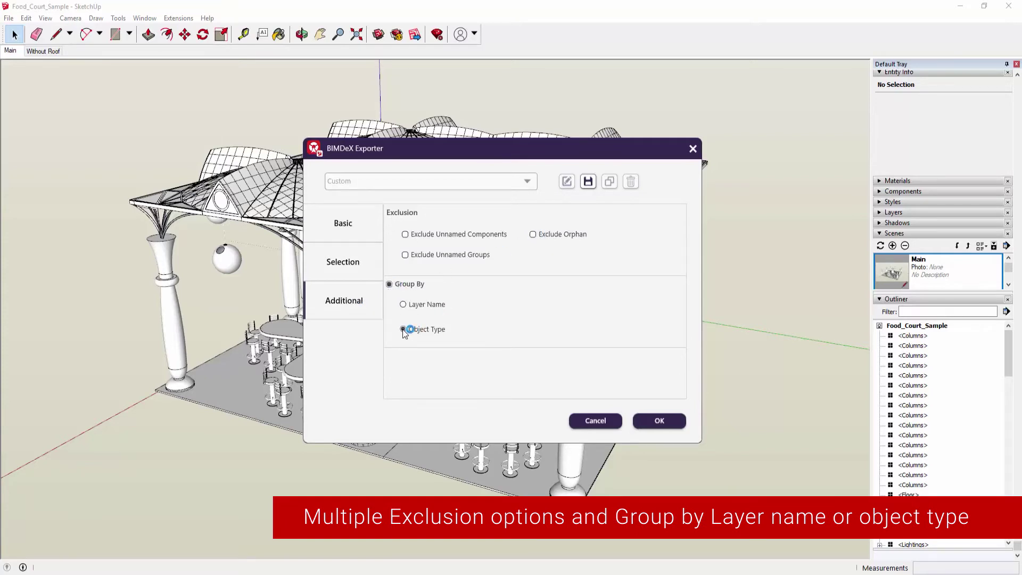
pyautogui.click(409, 289)
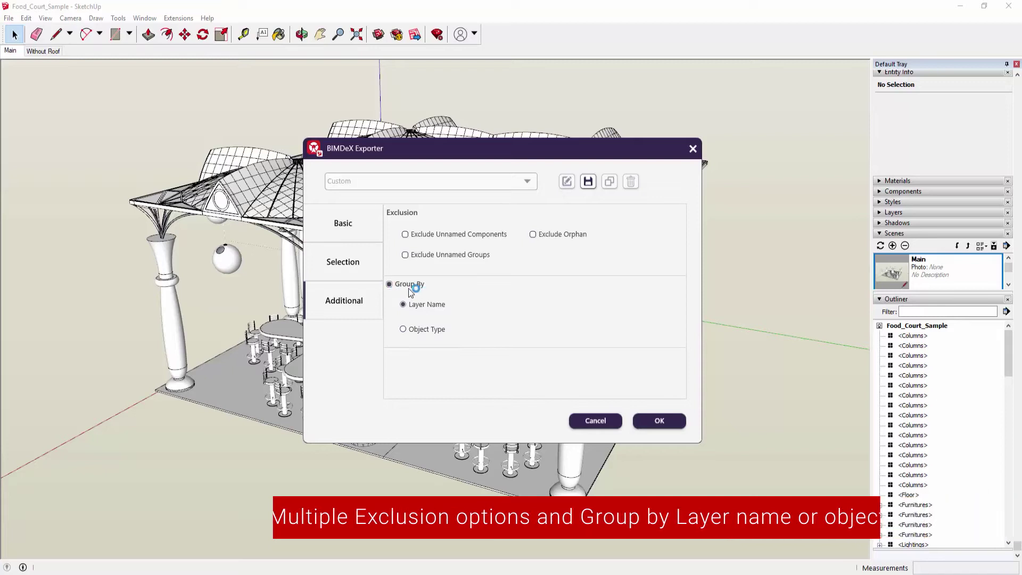
pyautogui.click(667, 420)
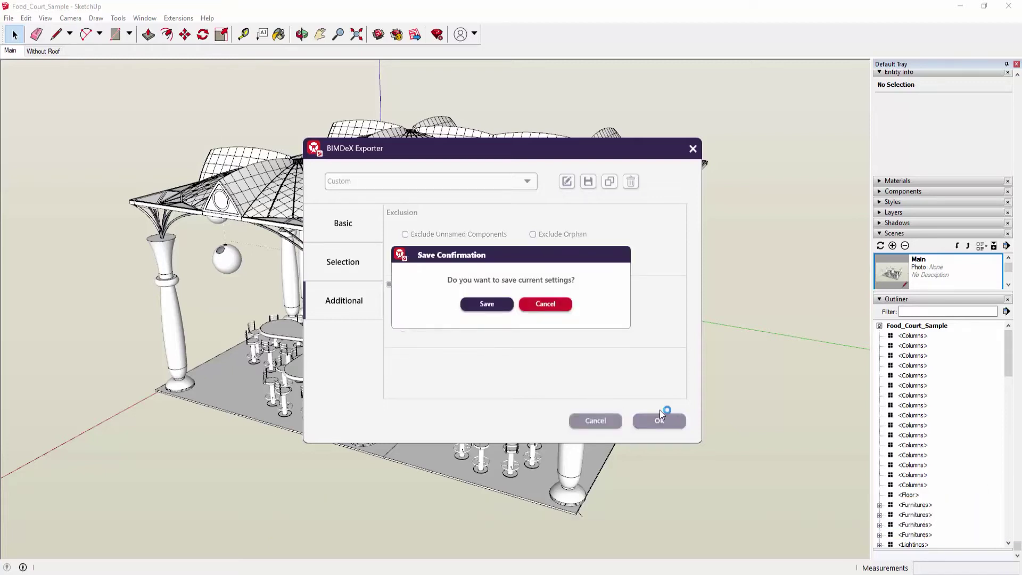
# - Save the custom settings and export Food_Court_Sample to the Desktop Demo folder
pyautogui.click(496, 301)
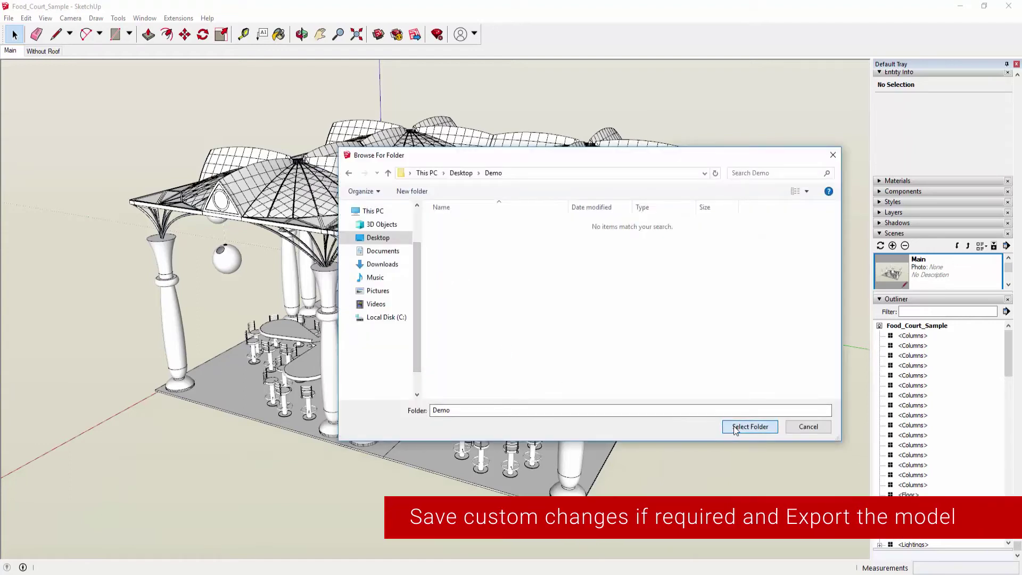
pyautogui.click(735, 426)
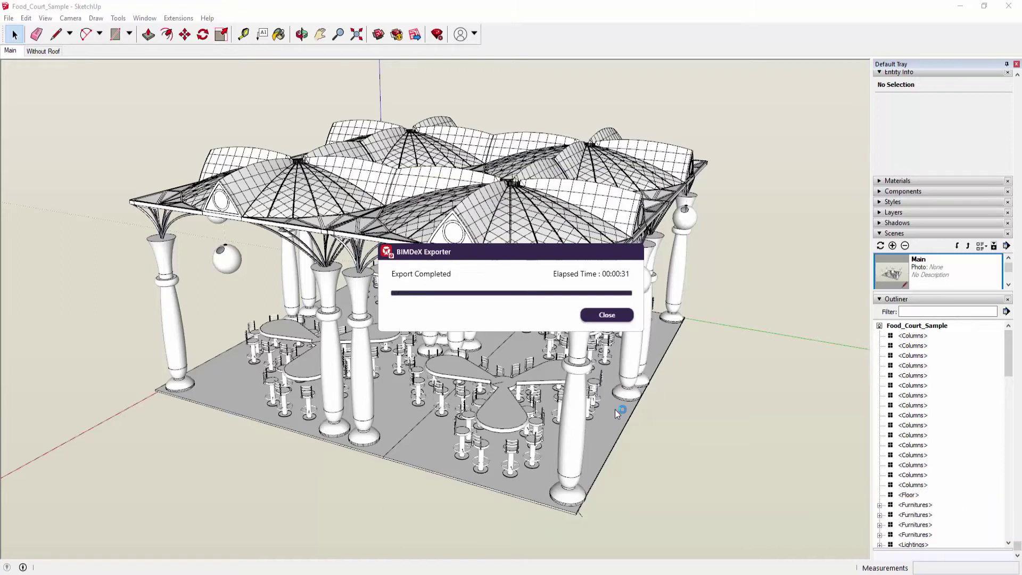
pyautogui.click(608, 315)
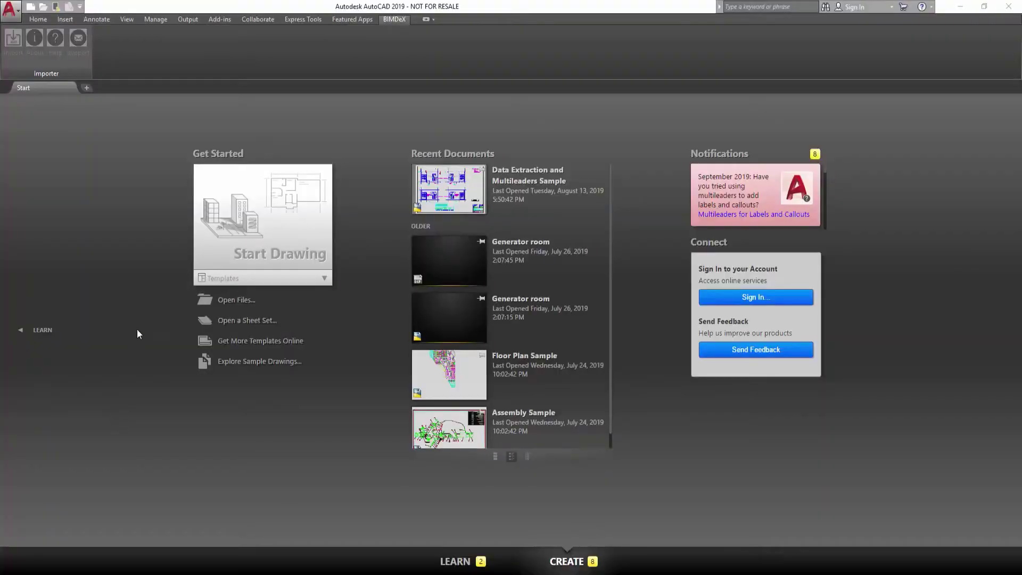
# - Start a new drawing and load Food_Court_Sample.bxf into the BIMDeX importer, previewing Complete Assembly
pyautogui.click(249, 242)
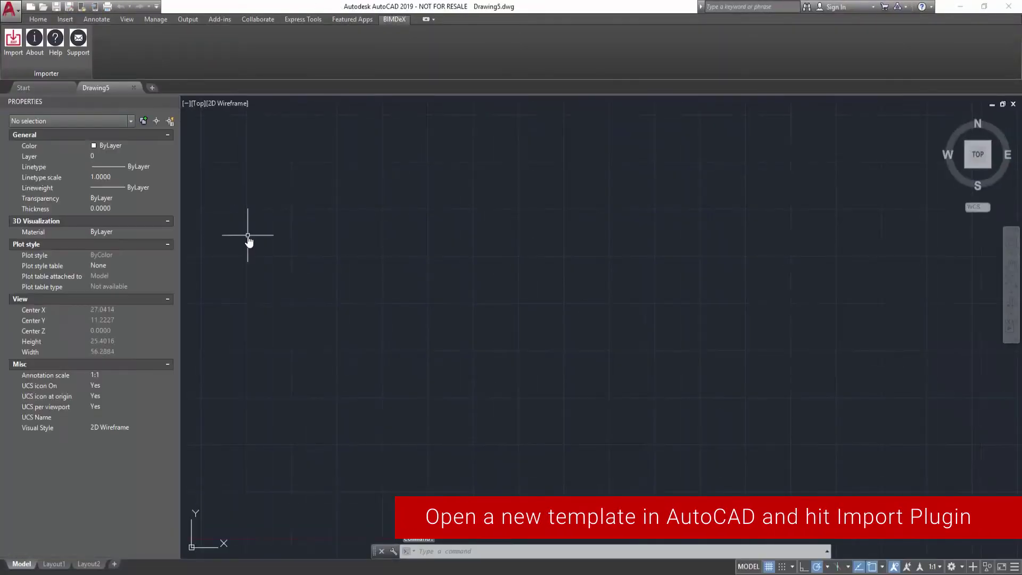
pyautogui.click(14, 43)
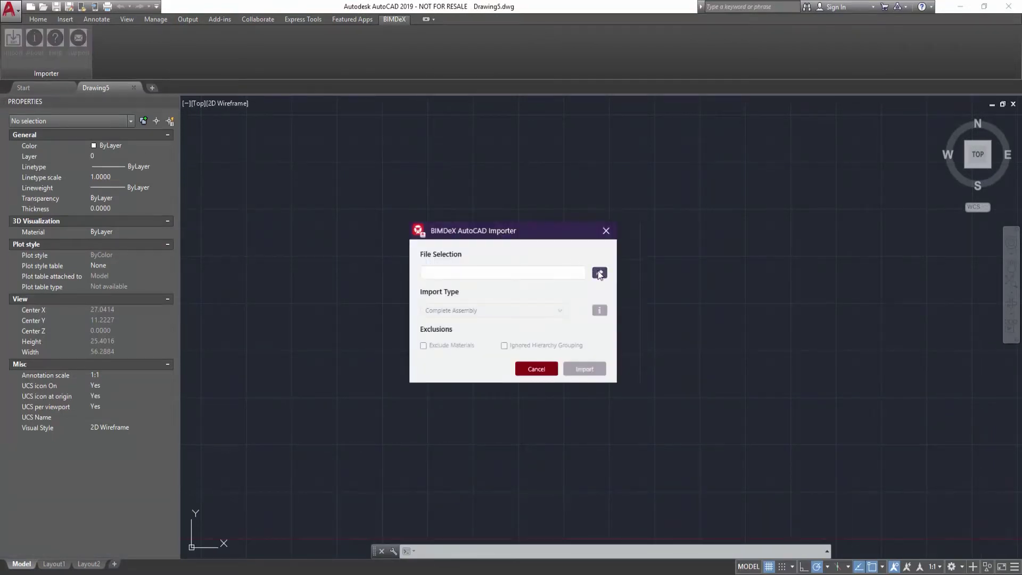
pyautogui.click(600, 273)
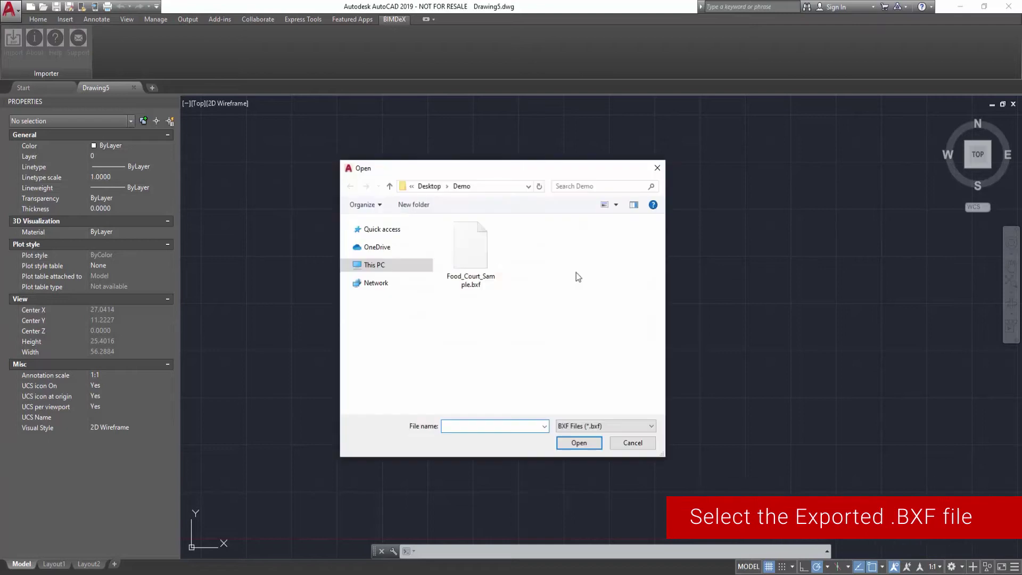
pyautogui.click(480, 267)
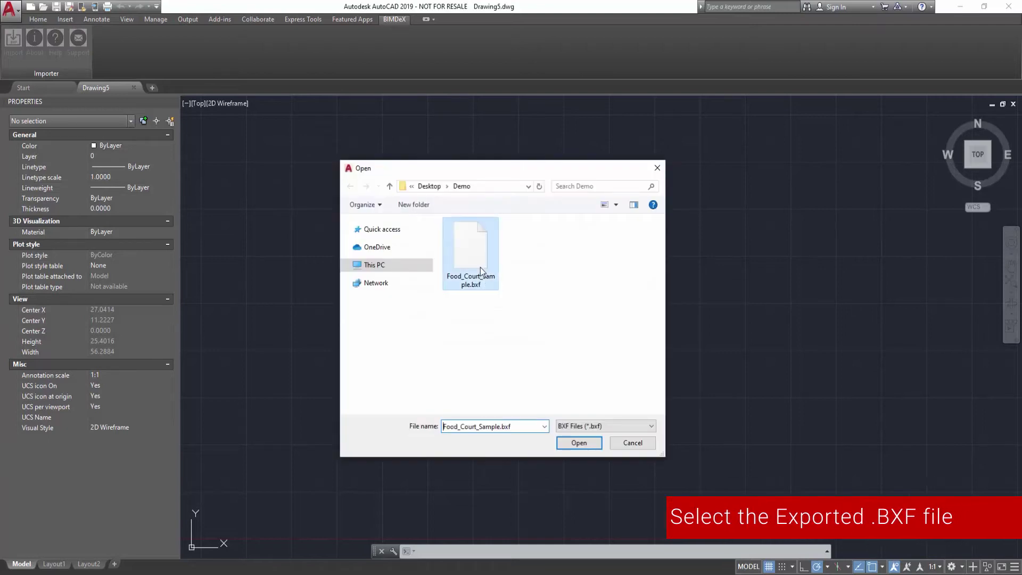
pyautogui.click(579, 443)
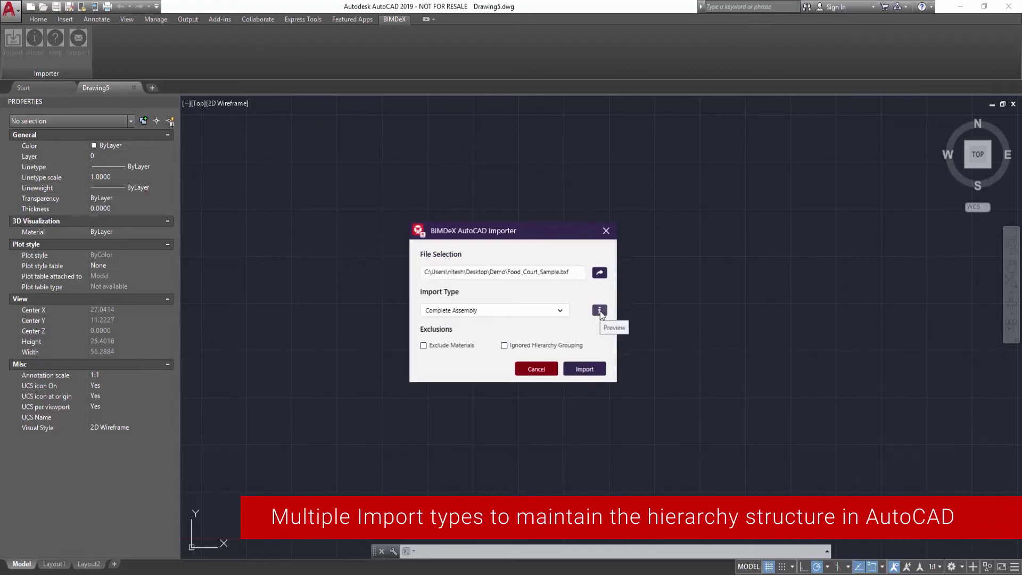
pyautogui.click(600, 312)
pyautogui.click(412, 315)
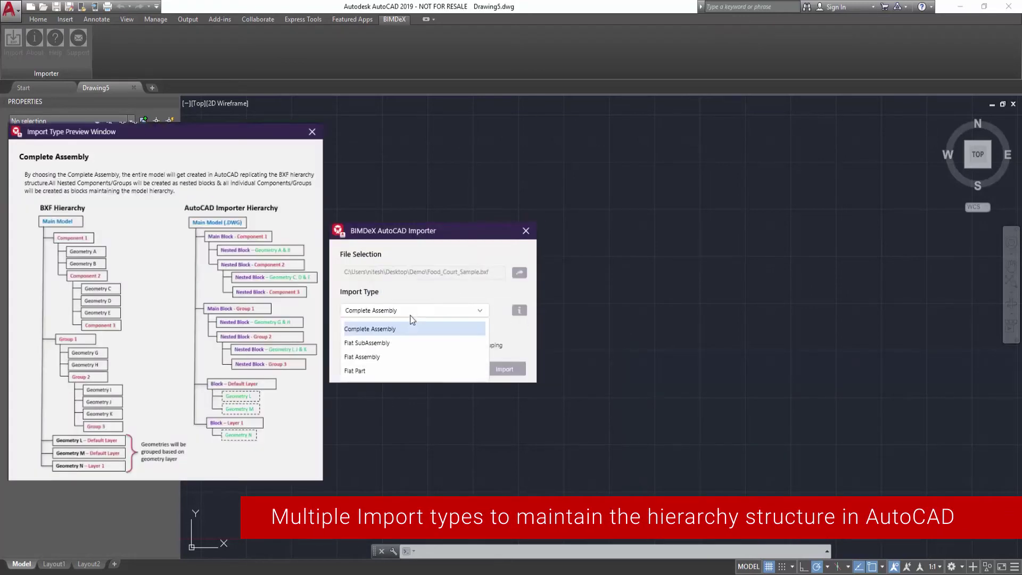
# - Preview the Flat SubAssembly, Flat Assembly and Flat Part import hierarchies
pyautogui.click(392, 349)
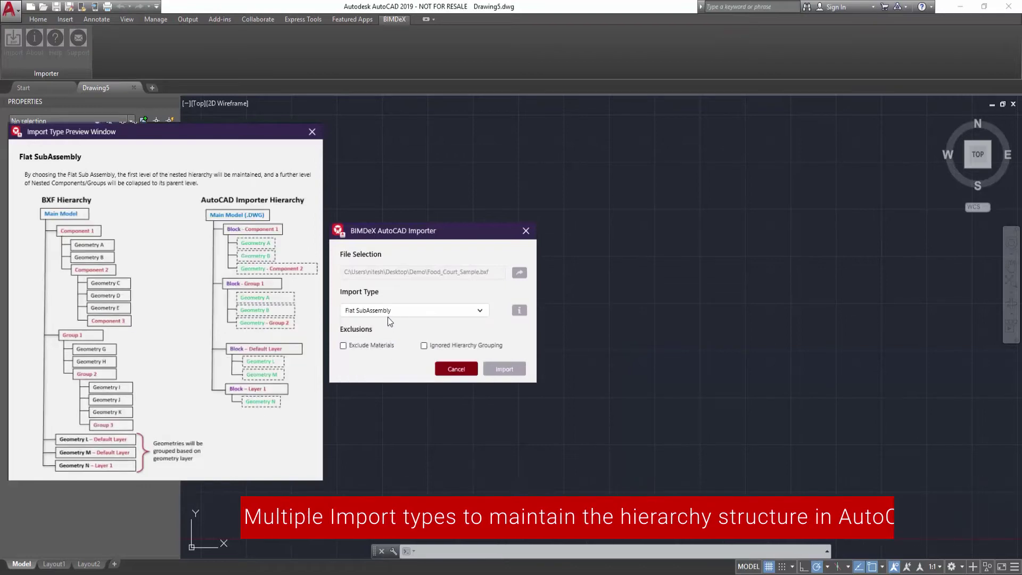
pyautogui.click(387, 315)
pyautogui.click(370, 358)
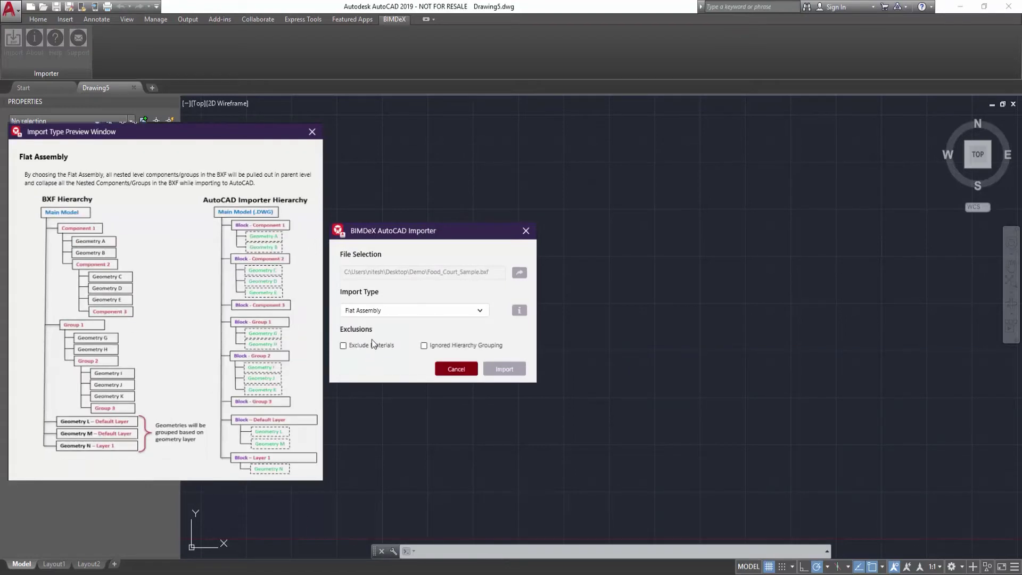
pyautogui.click(377, 312)
pyautogui.click(368, 371)
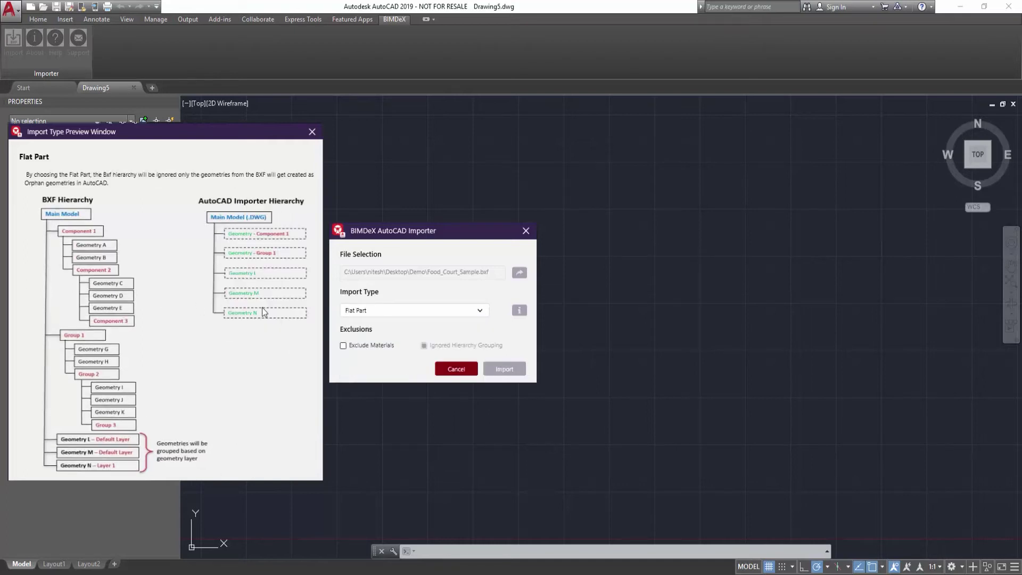
pyautogui.click(380, 314)
# - Reselect Complete Assembly, close the preview and start the import
pyautogui.click(367, 333)
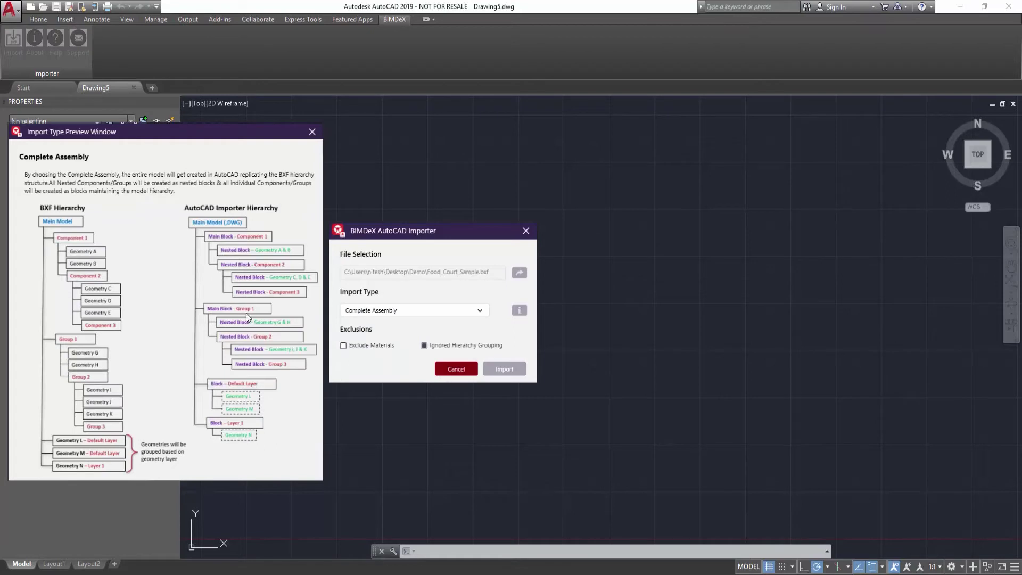
pyautogui.click(312, 131)
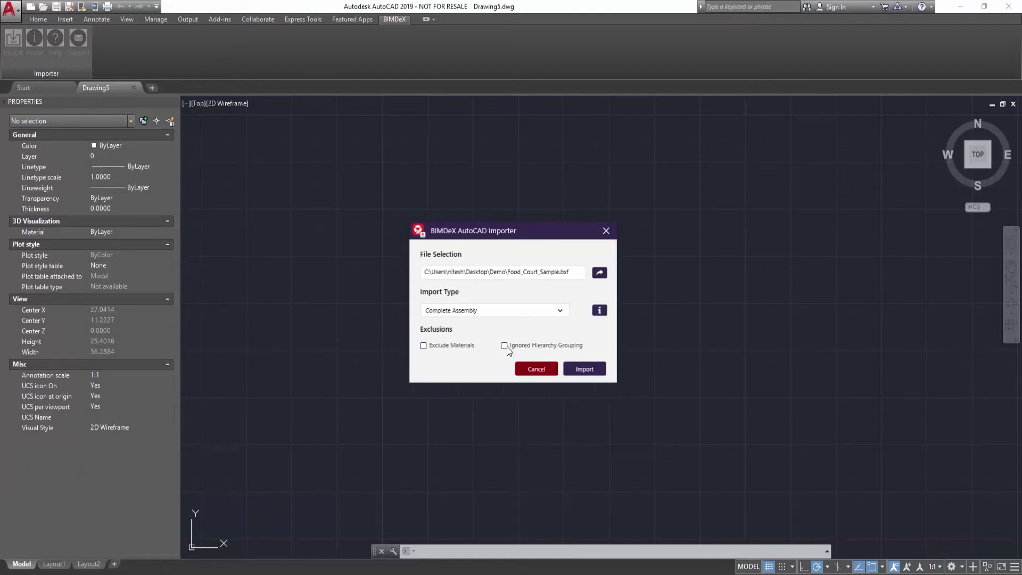
pyautogui.click(584, 369)
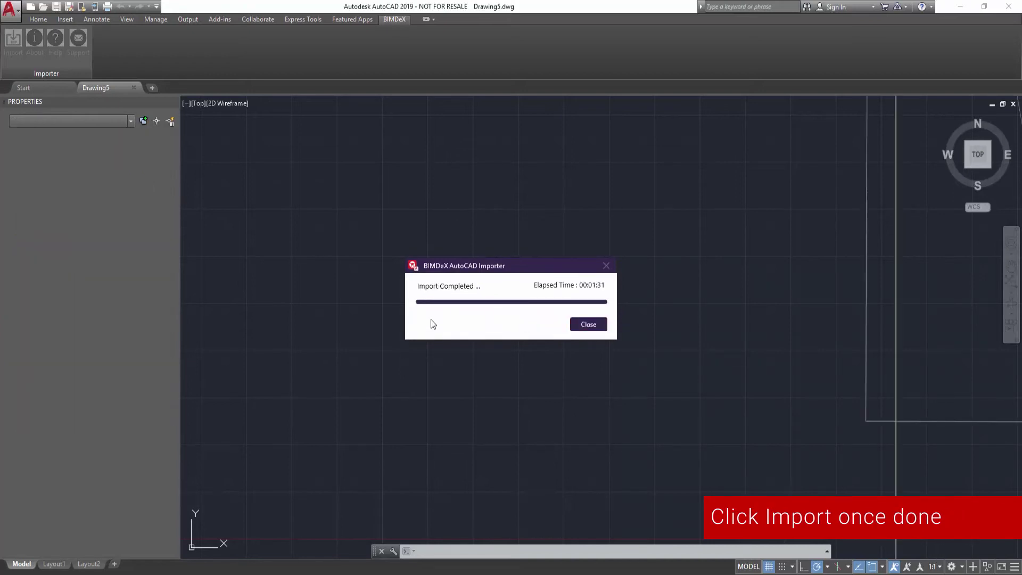
# - Dismiss the Import Completed notice and switch to an isometric view with the ViewCube
pyautogui.click(580, 326)
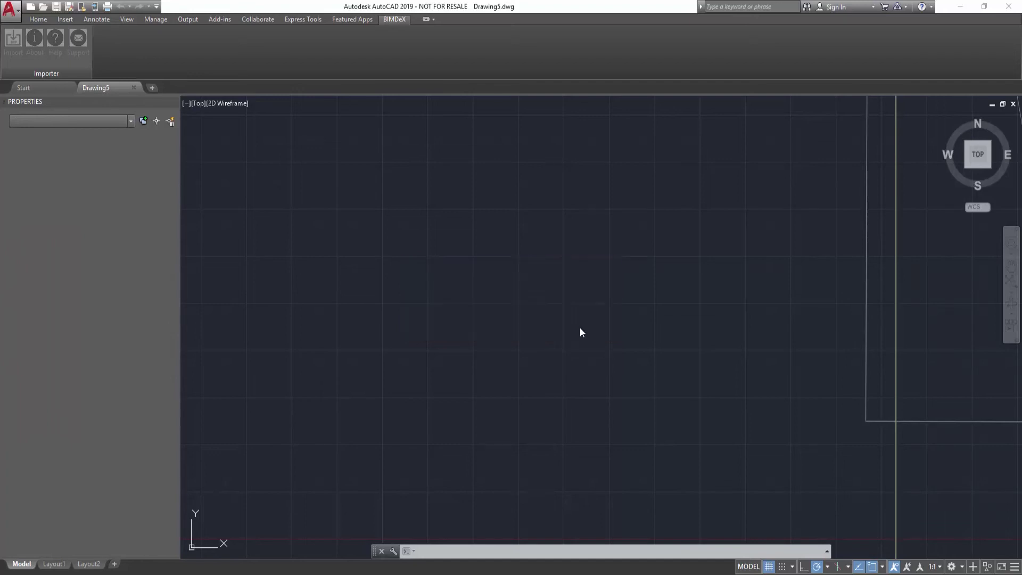
pyautogui.click(944, 118)
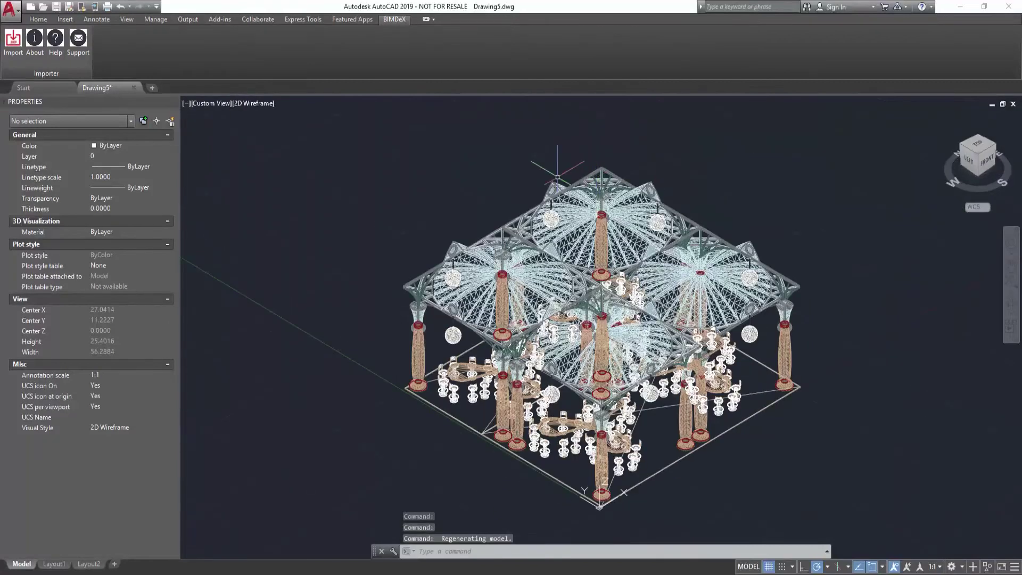
pyautogui.click(259, 106)
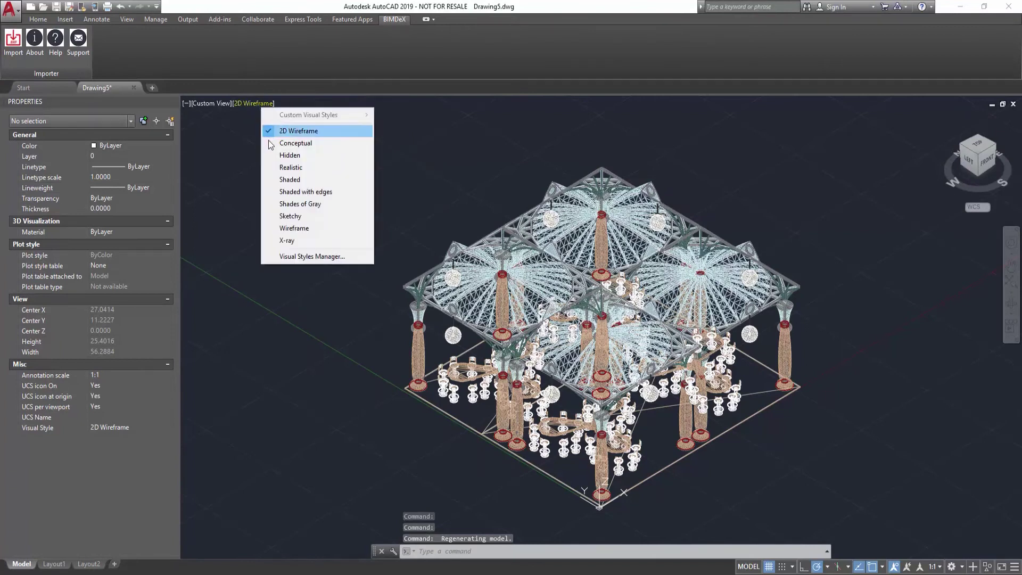
# - Apply the Shaded visual style, then orbit lower and zoom in on the pavilion
pyautogui.click(283, 179)
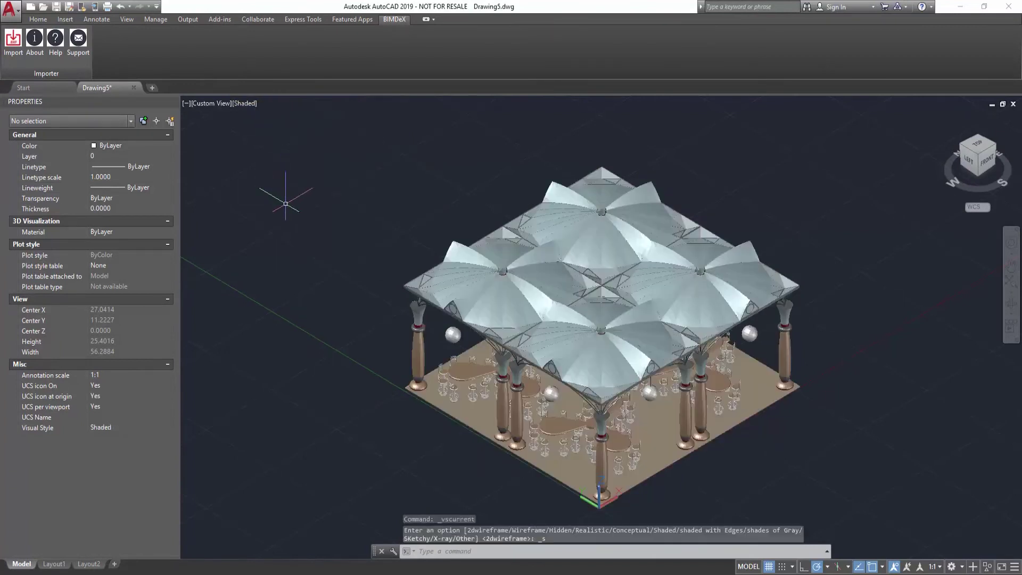
pyautogui.moveTo(913, 369)
pyautogui.keyDown('shift'); pyautogui.mouseDown(button='middle')
pyautogui.moveTo(885, 331)
pyautogui.moveTo(792, 278)
pyautogui.moveTo(714, 274)
pyautogui.moveTo(513, 299)
pyautogui.moveTo(681, 292)
pyautogui.mouseUp(button='middle'); pyautogui.keyUp('shift')
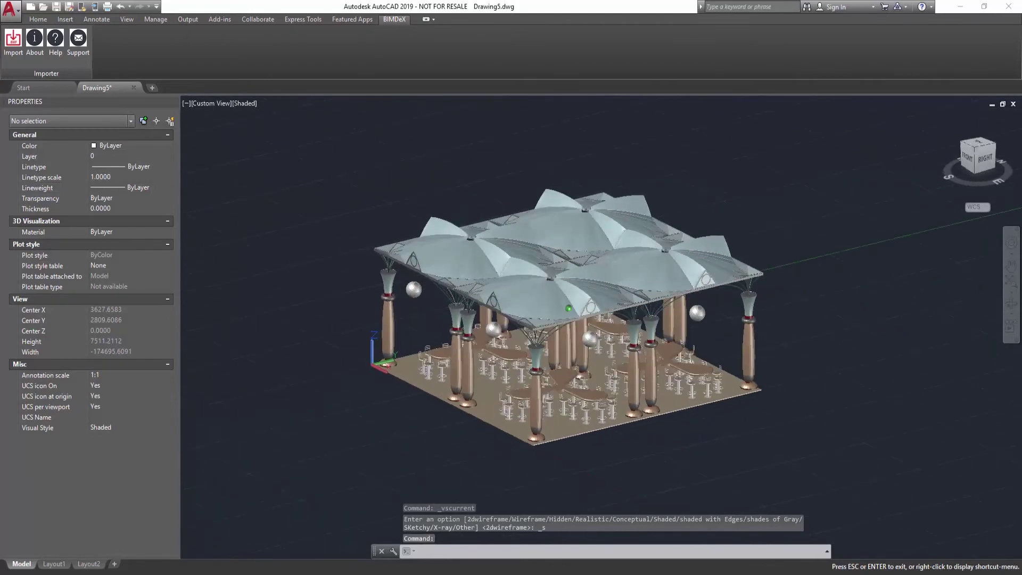
pyautogui.scroll(-5, 606, 361)
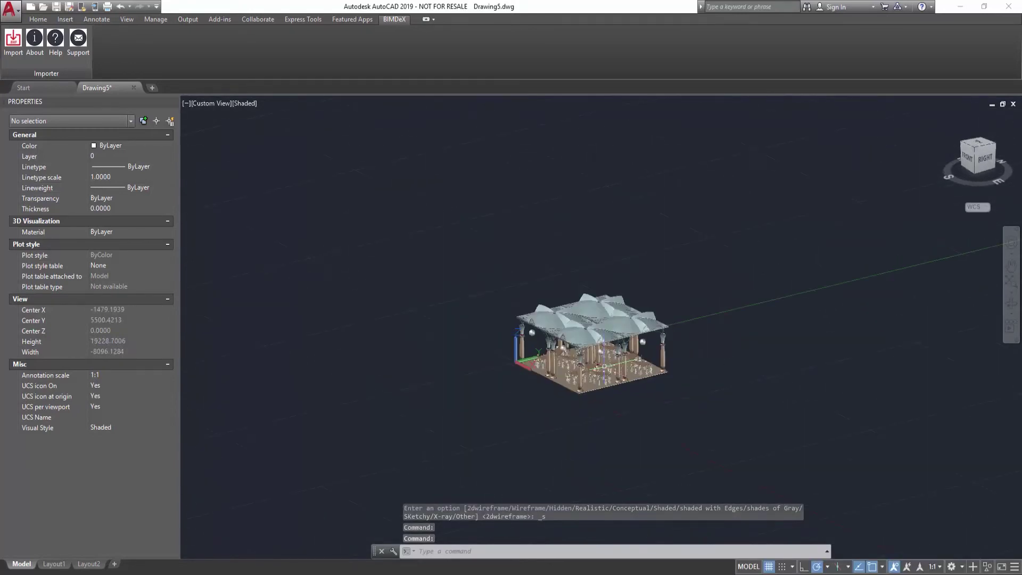
pyautogui.scroll(2, 689, 394)
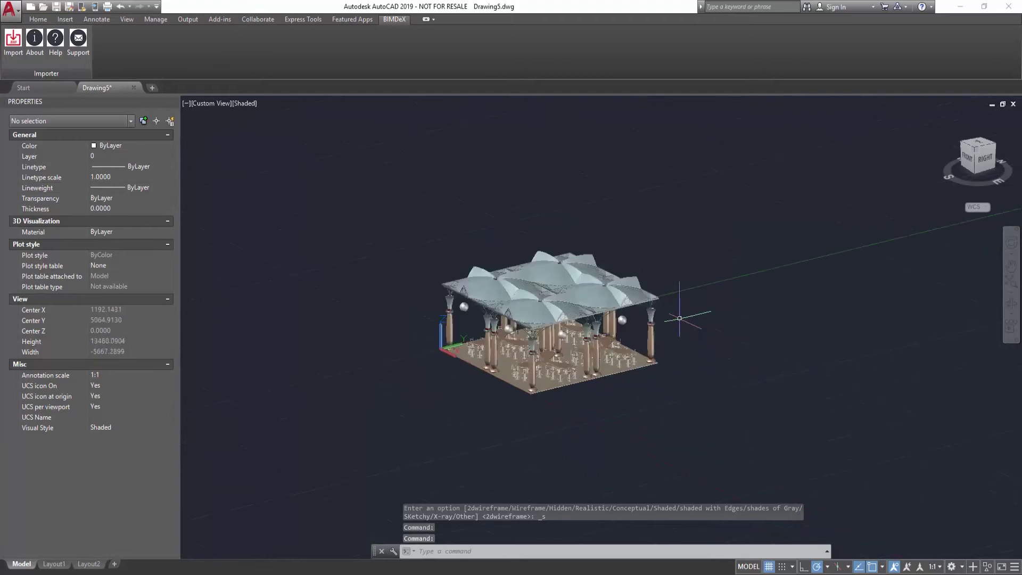
pyautogui.scroll(3, 678, 336)
pyautogui.scroll(1, 674, 301)
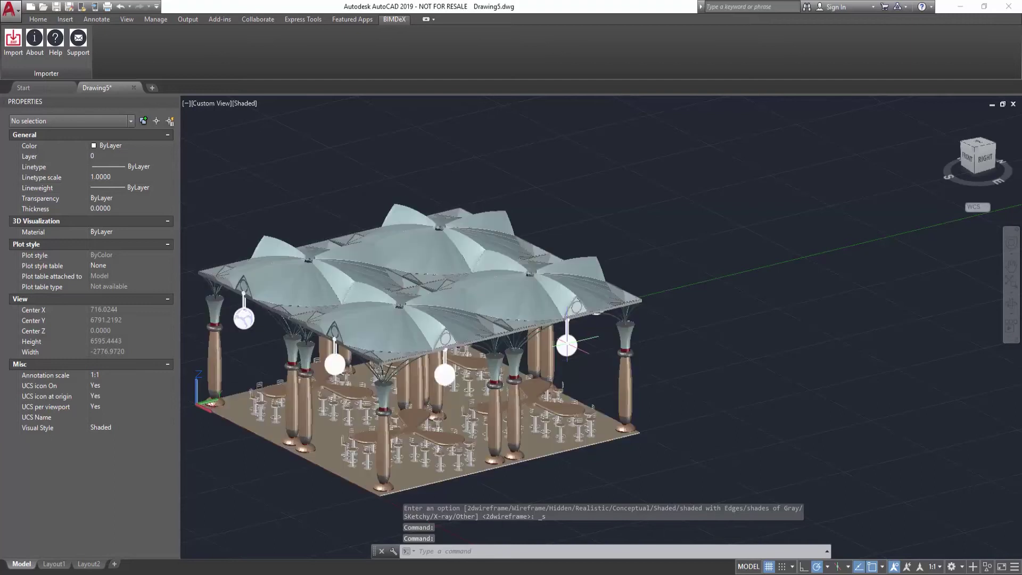
pyautogui.click(570, 344)
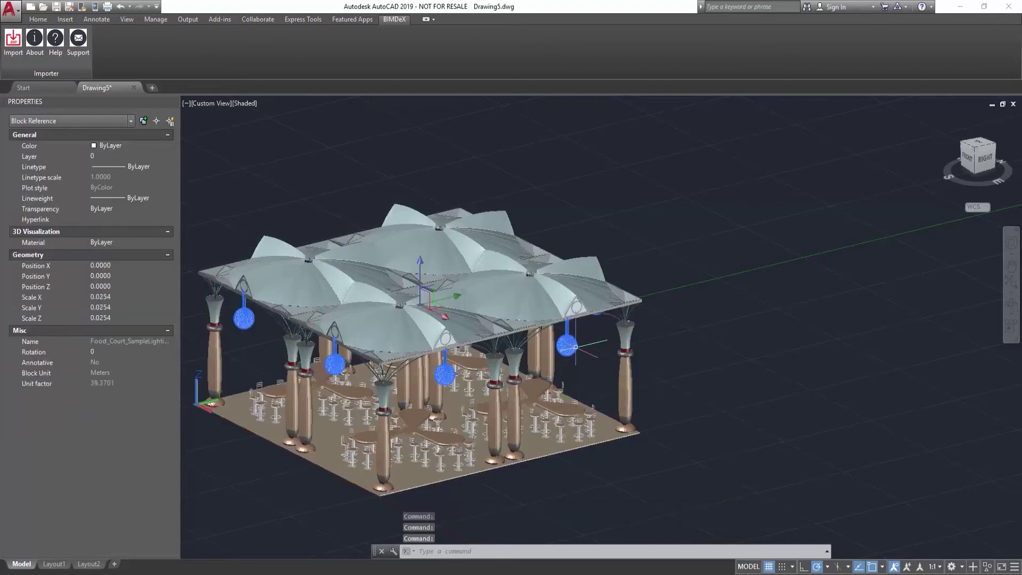
pyautogui.press('Escape')
pyautogui.moveTo(589, 356); pyautogui.dragTo(684, 329, button='middle')
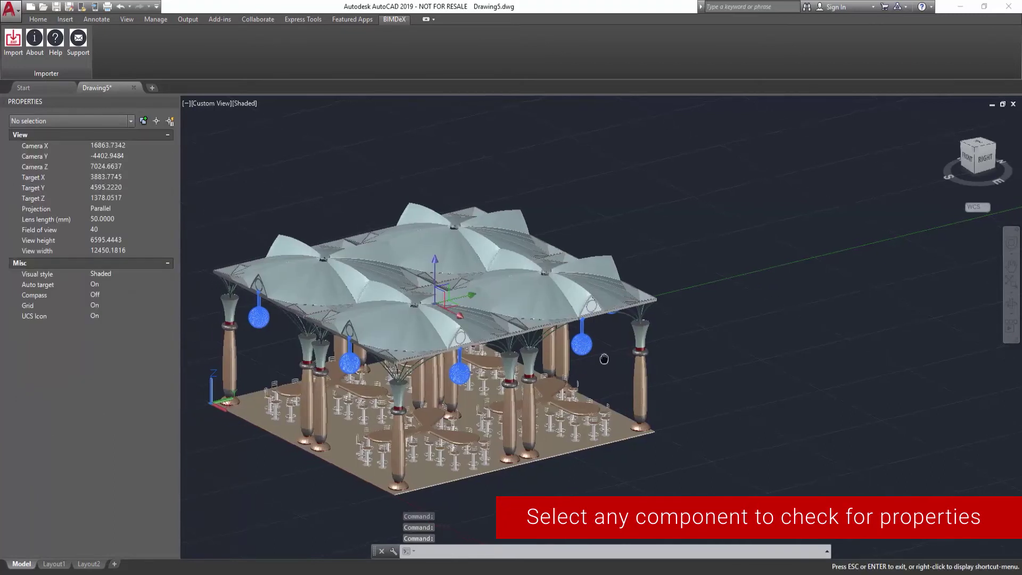
pyautogui.press('Escape')
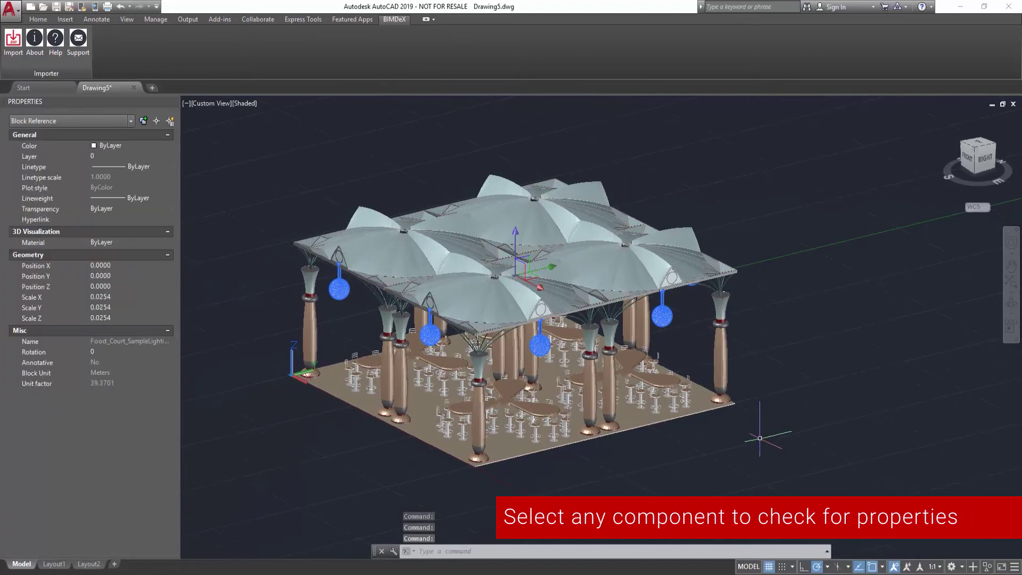
pyautogui.click(773, 434)
pyautogui.press('Escape')
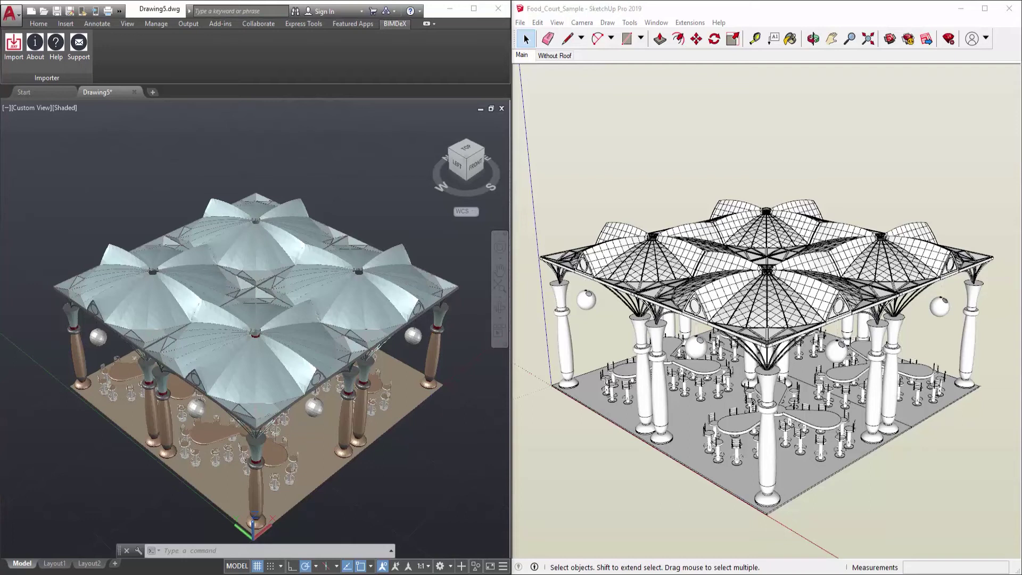
# - Set SketchUp's face style to Shaded With Textures and orbit both models side by side
pyautogui.moveTo(425, 439); pyautogui.dragTo(419, 408, button='middle')
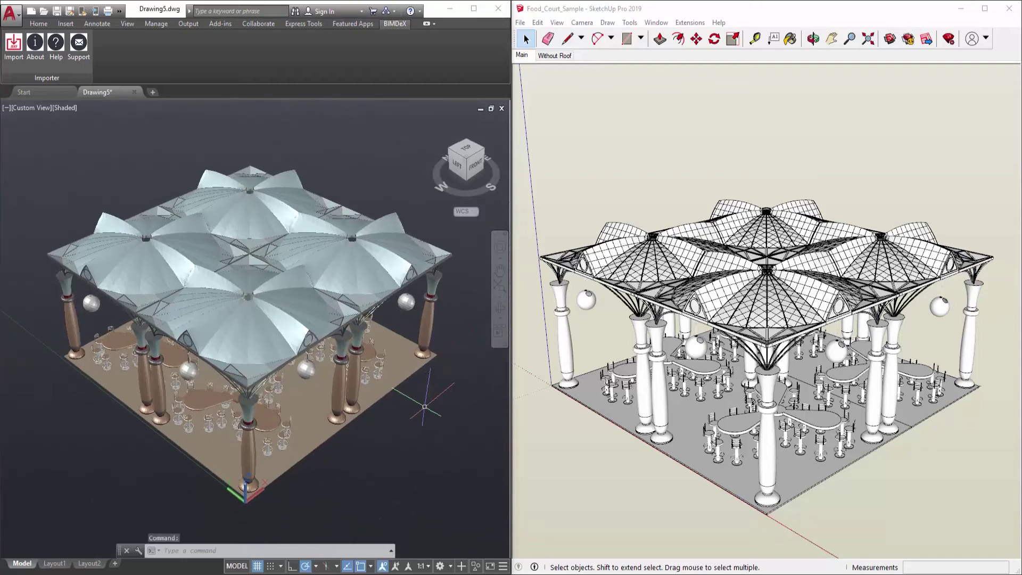
pyautogui.click(556, 22)
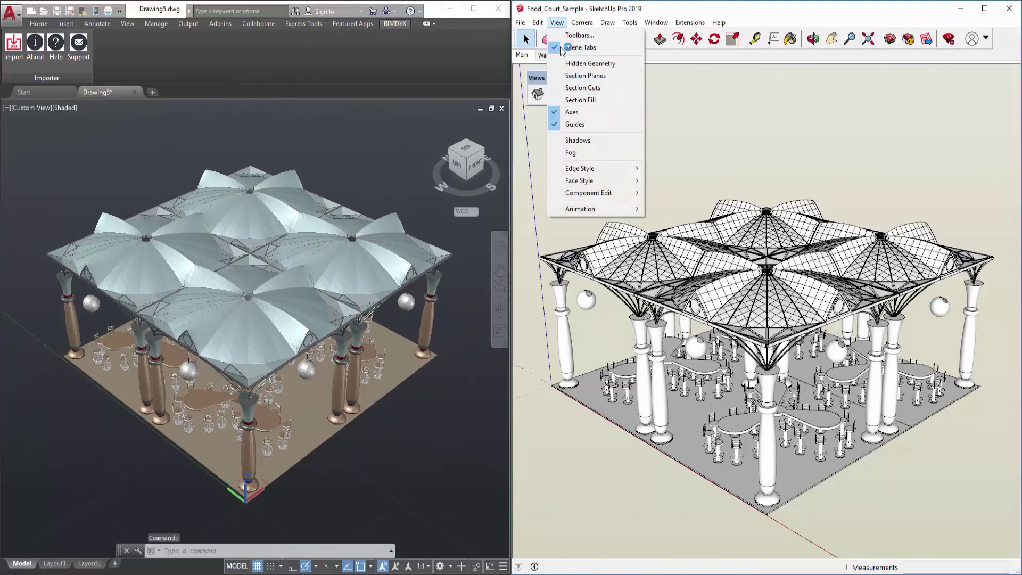
pyautogui.moveTo(579, 181)
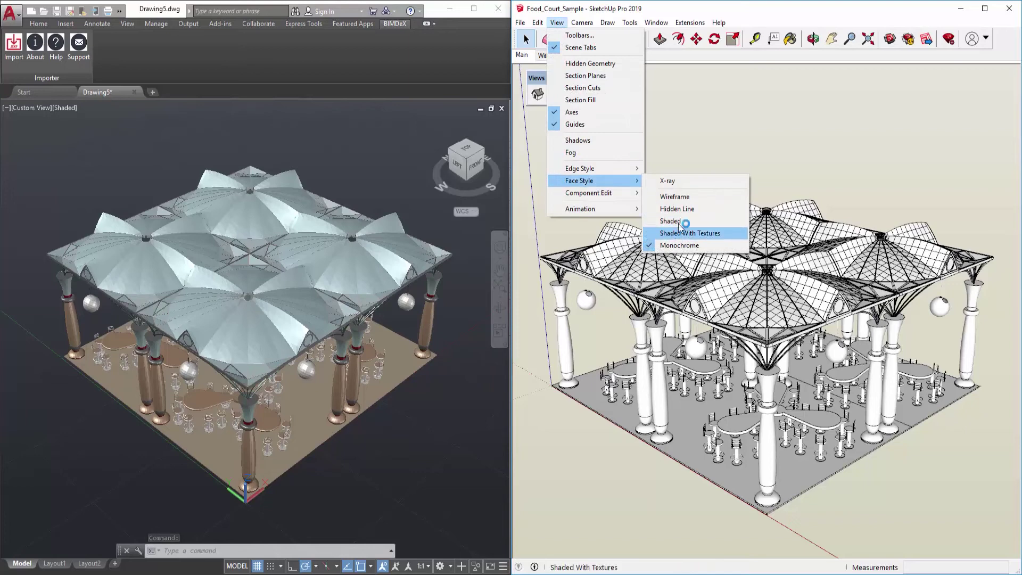
pyautogui.click(680, 227)
pyautogui.moveTo(688, 199)
pyautogui.mouseDown(button='middle')
pyautogui.moveTo(727, 261)
pyautogui.moveTo(642, 155)
pyautogui.moveTo(616, 161)
pyautogui.moveTo(597, 207)
pyautogui.mouseUp(button='middle')
pyautogui.click(379, 446)
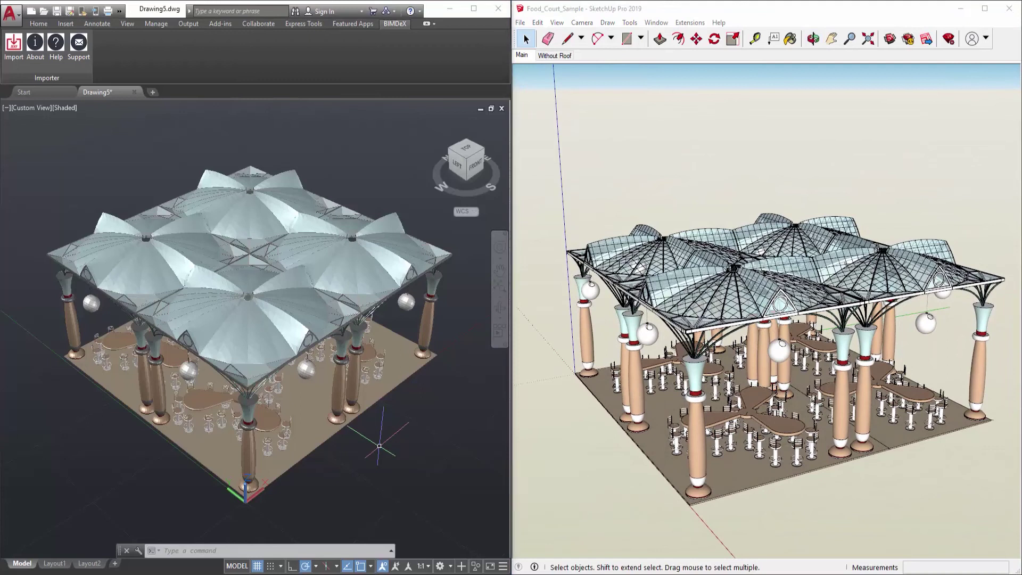
pyautogui.moveTo(379, 446)
pyautogui.keyDown('shift'); pyautogui.mouseDown(button='middle')
pyautogui.moveTo(458, 410)
pyautogui.moveTo(418, 405)
pyautogui.mouseUp(button='middle'); pyautogui.keyUp('shift')
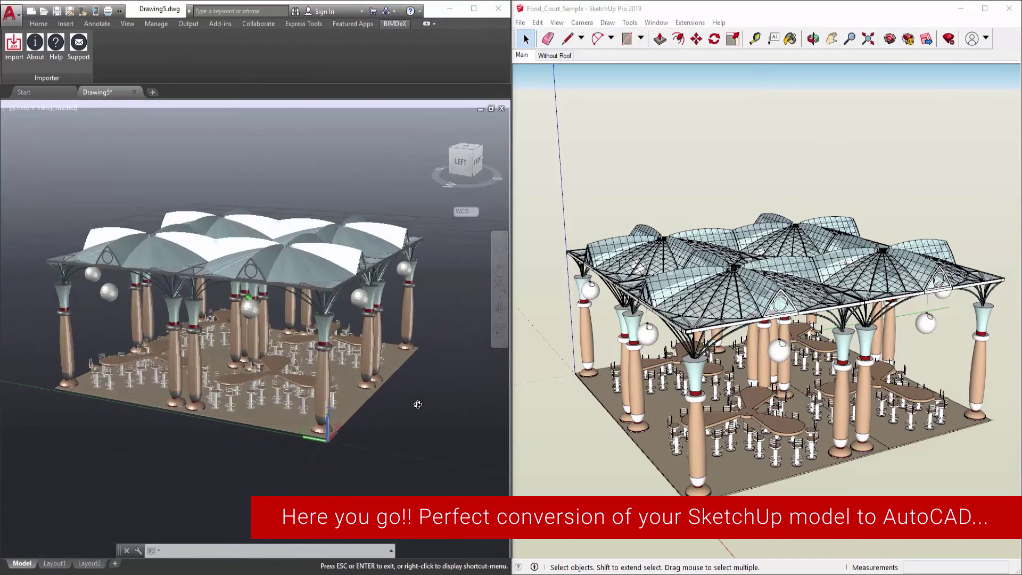
# - Show both the AutoCAD import and the SketchUp model in Front view
pyautogui.click(478, 162)
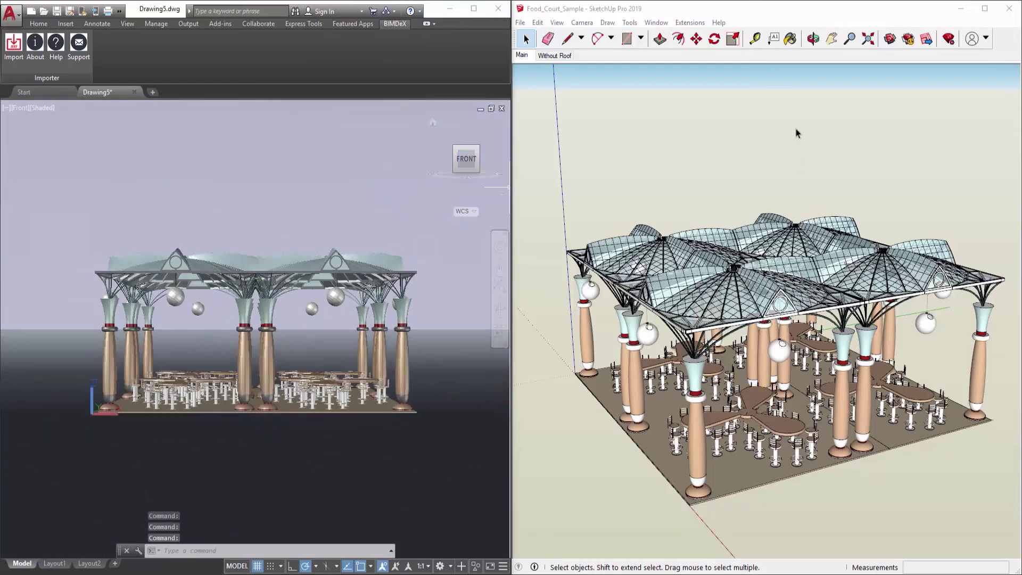
pyautogui.click(652, 108)
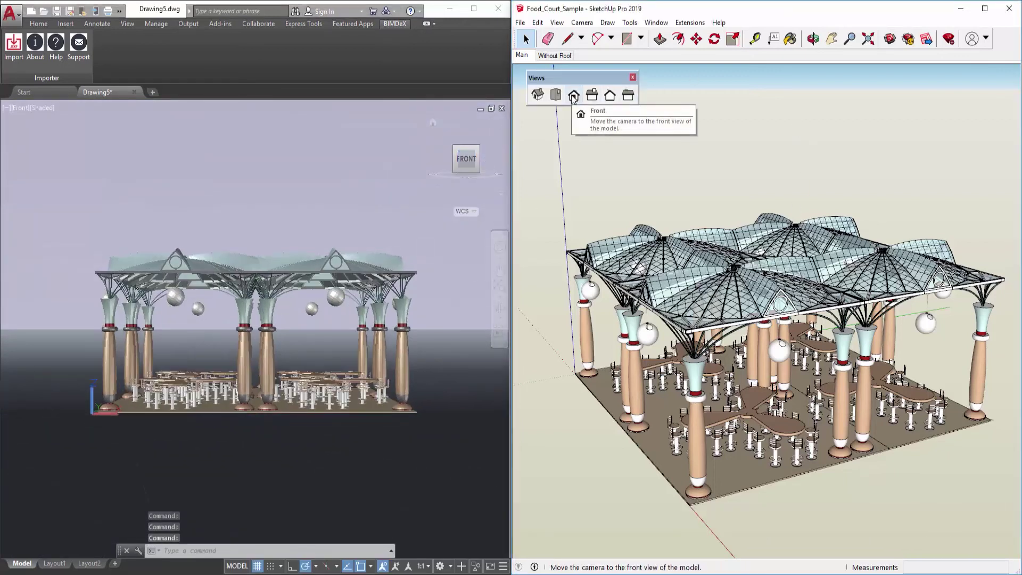
pyautogui.click(573, 96)
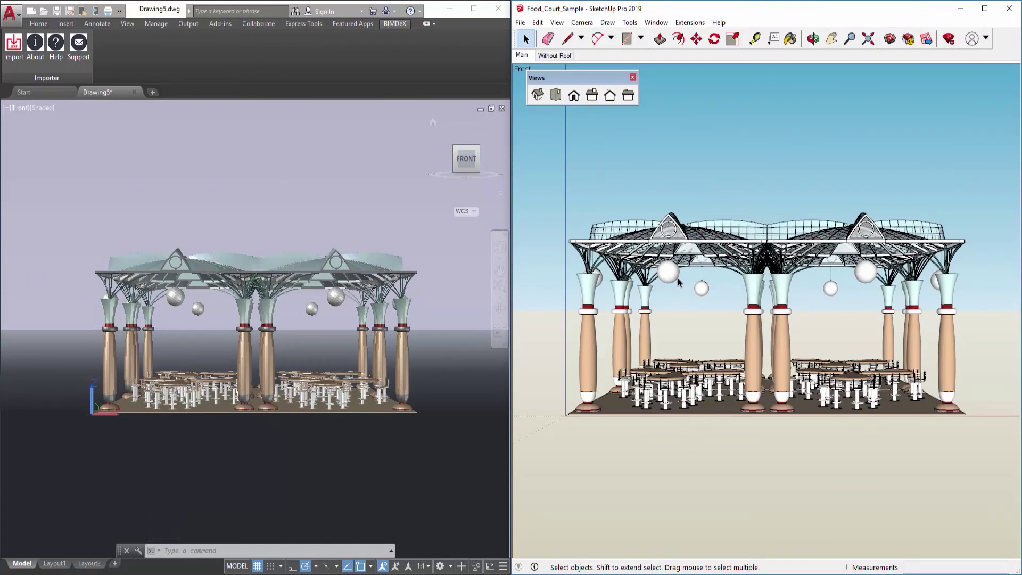
# - Return SketchUp to Iso view and AutoCAD to the ViewCube home view
pyautogui.click(539, 97)
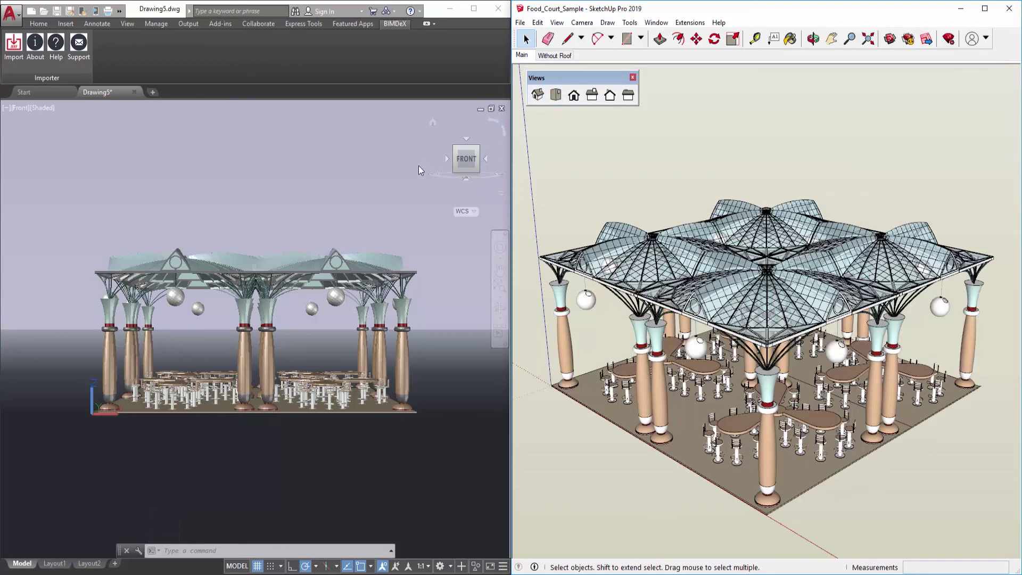
pyautogui.click(431, 119)
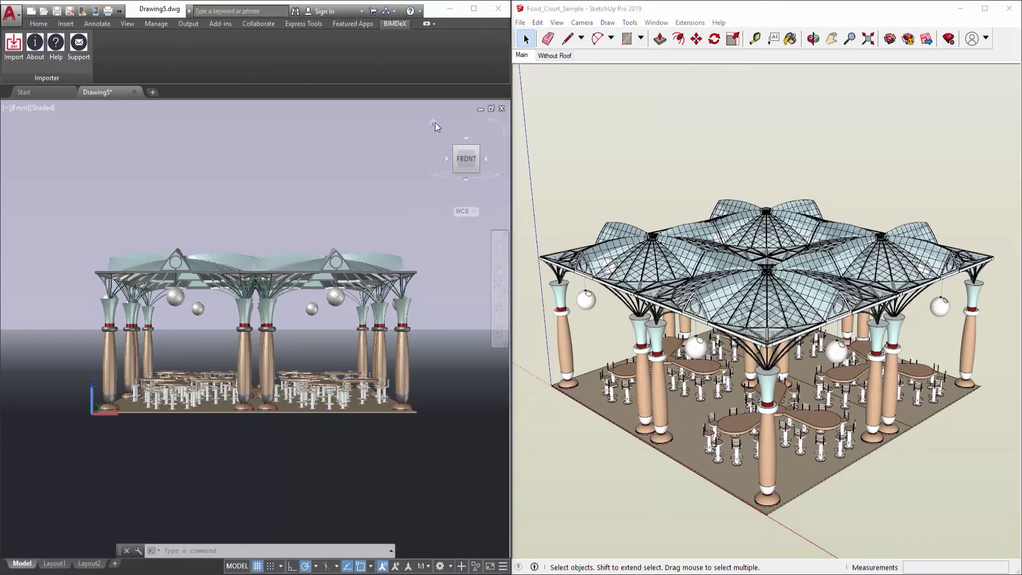
pyautogui.click(433, 123)
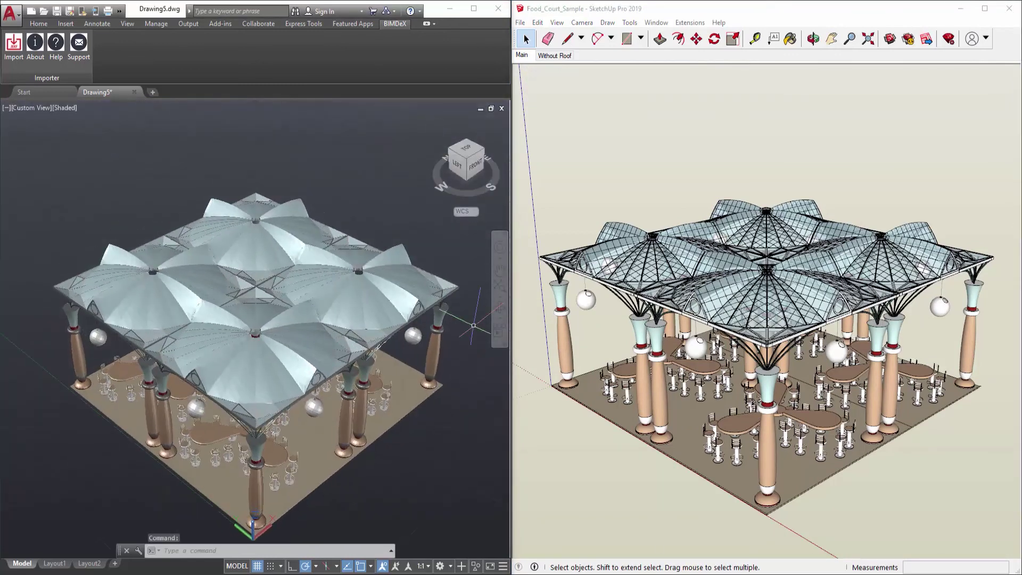